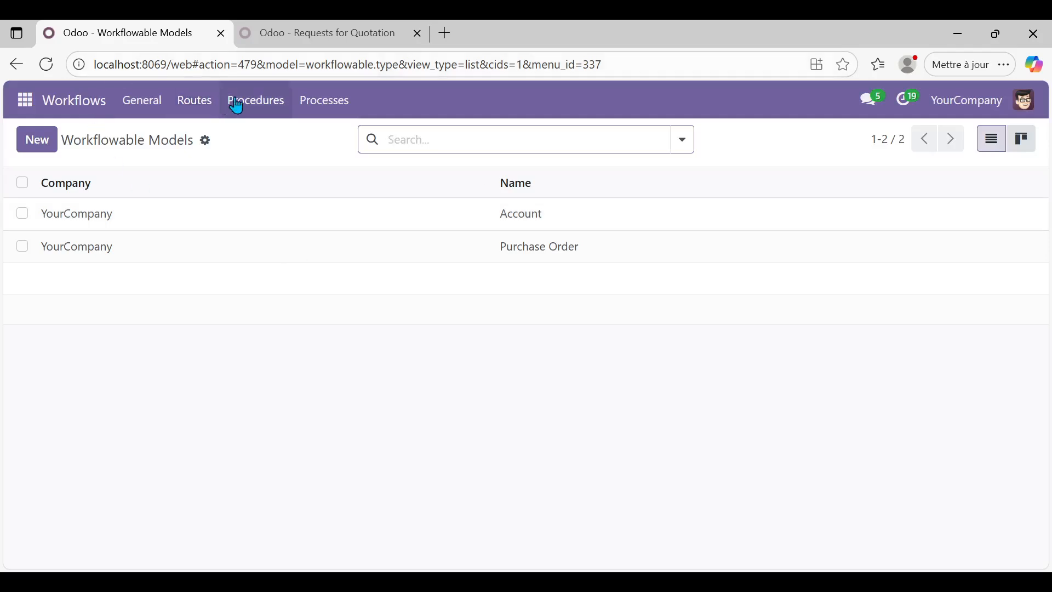
Open the Test Creation Stage record under Purchase Order Standard Procedure in the procedure stages
click(266, 107)
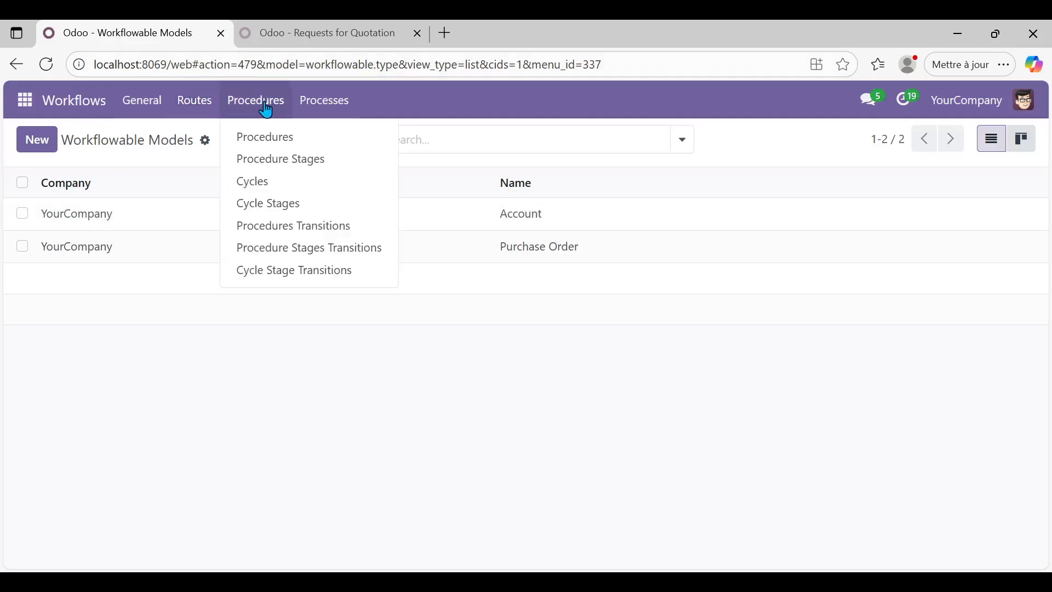
click(270, 154)
click(21, 214)
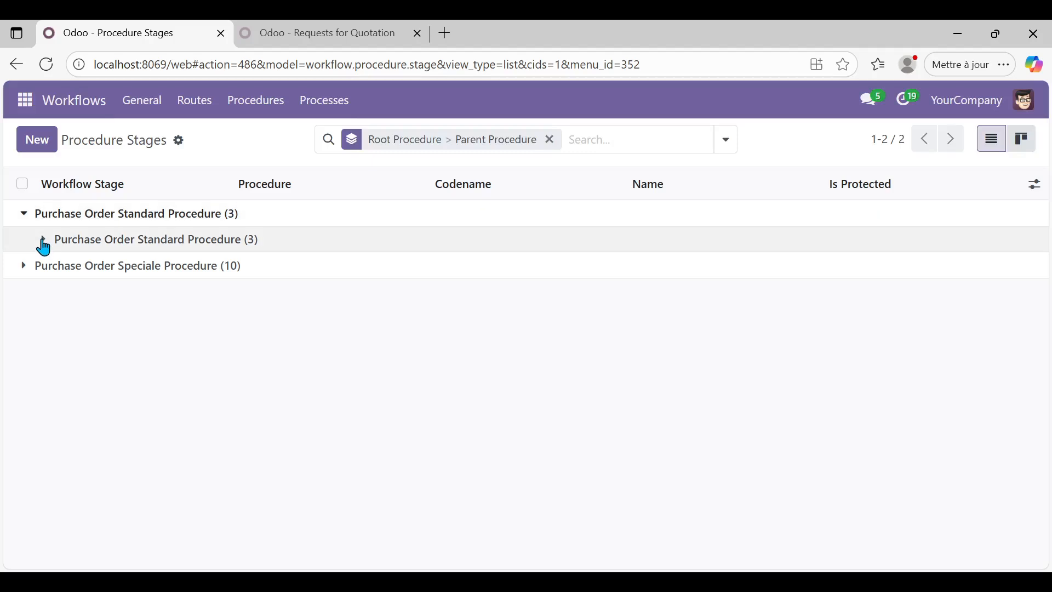
click(44, 241)
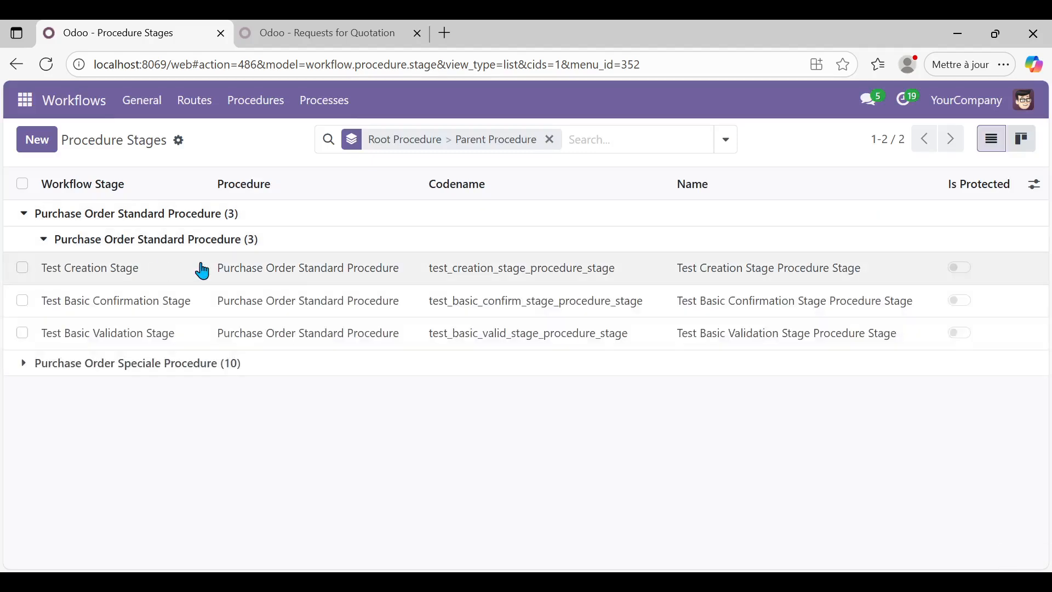
click(300, 269)
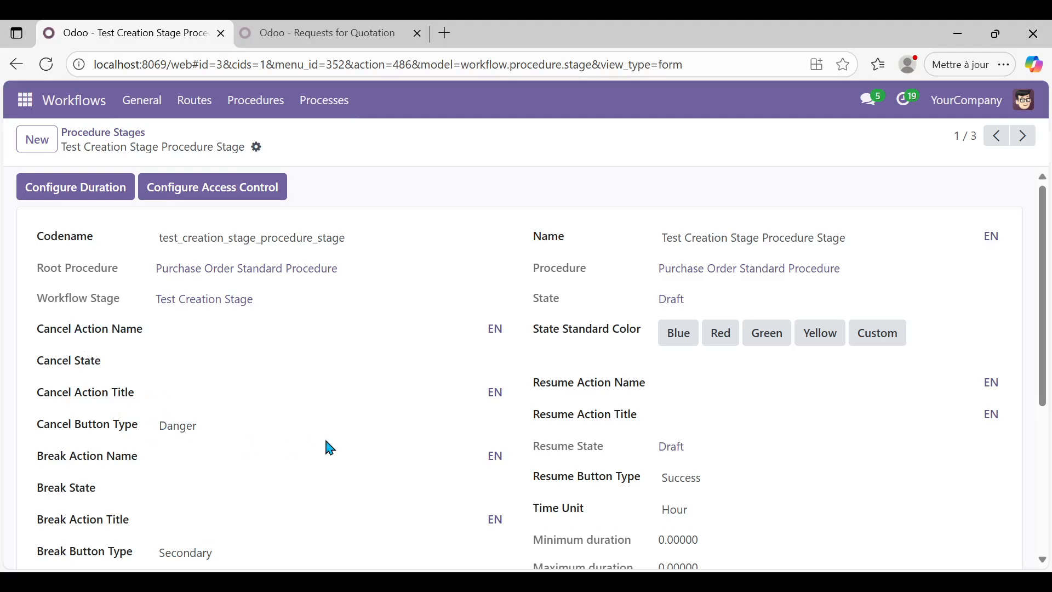
Examine the stage's cancel, break and resume settings, its state and durations, and its started procedures
drag(1043, 305, 1044, 406)
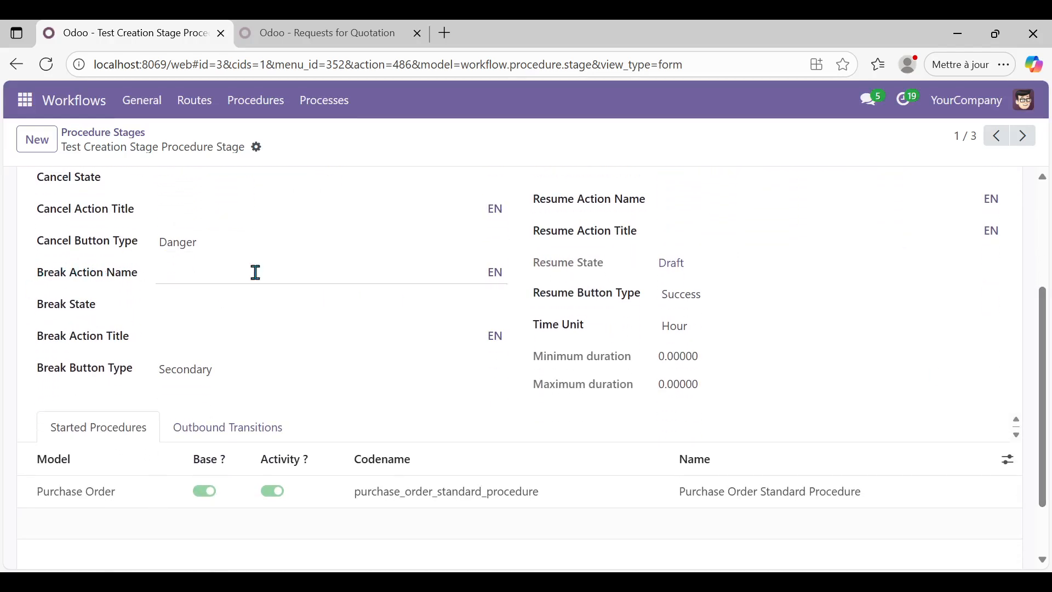
drag(1046, 312, 1039, 283)
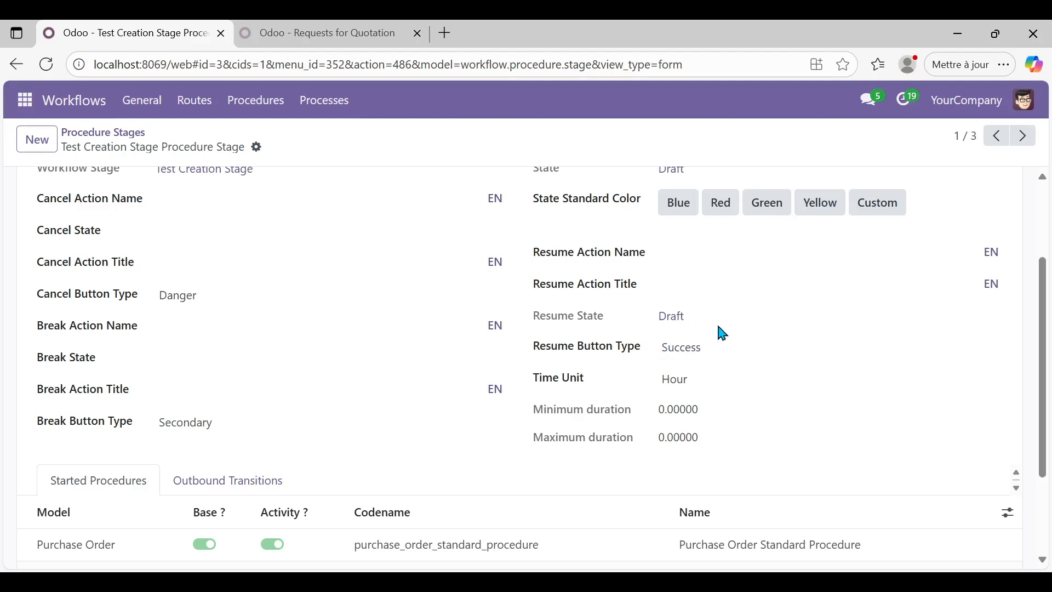
scroll(756, 323, up, 3)
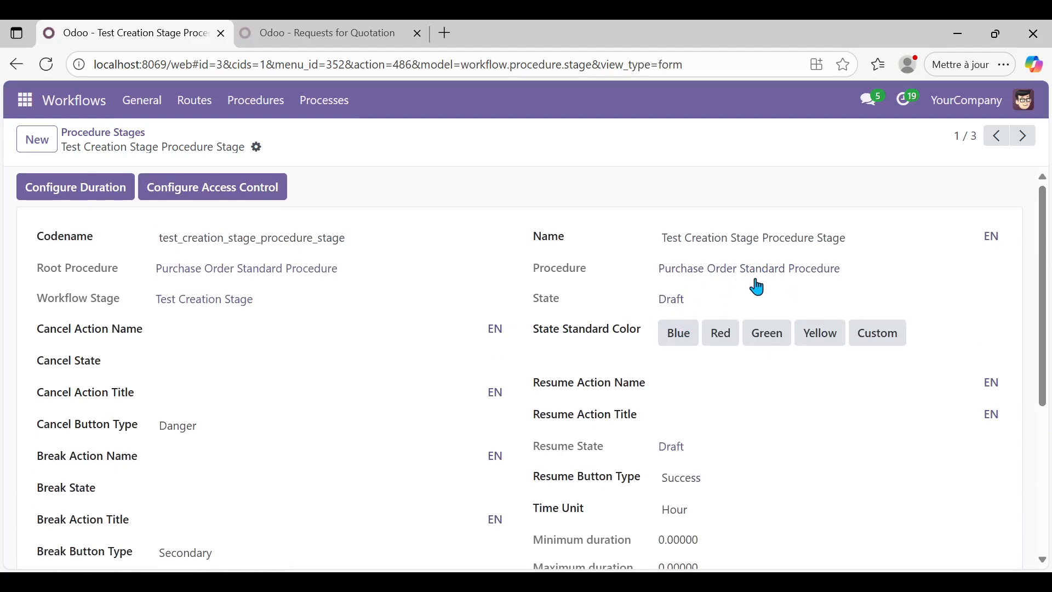
scroll(1035, 271, down, 3)
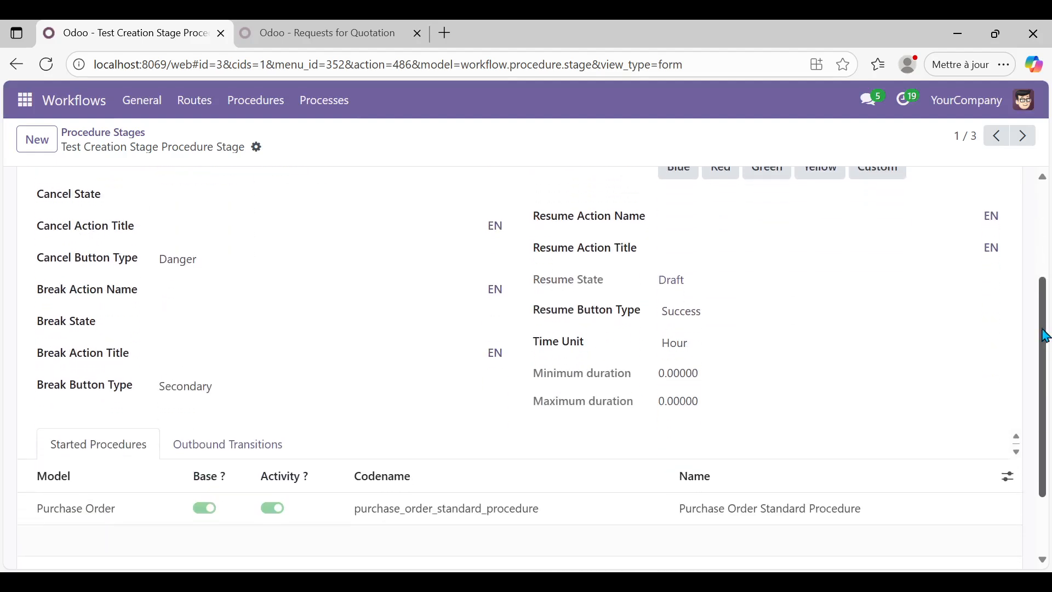
drag(1043, 327, 1039, 242)
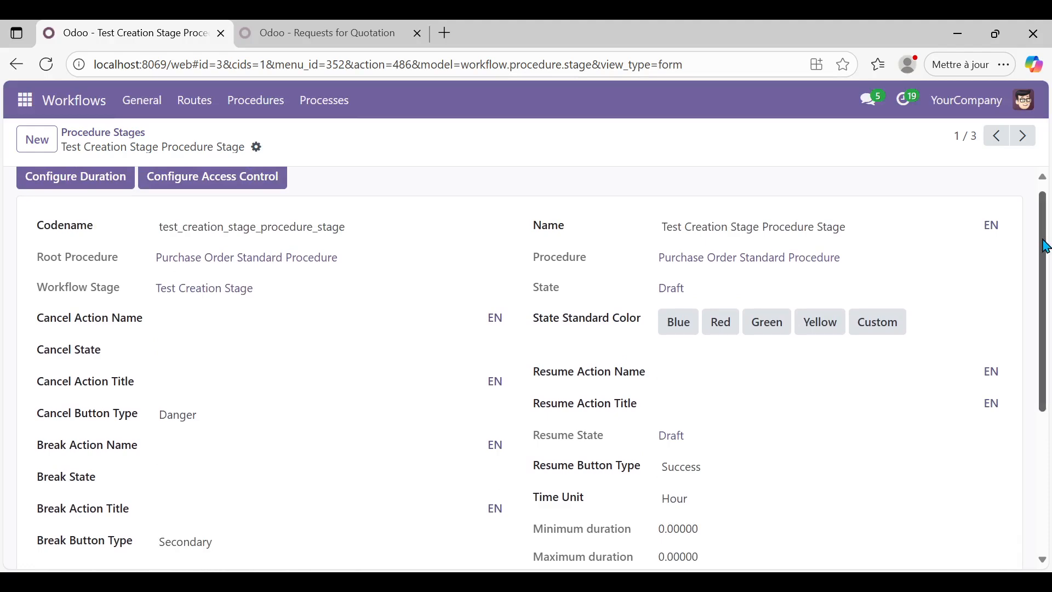
scroll(1039, 243, down, 2)
drag(1042, 316, 1042, 343)
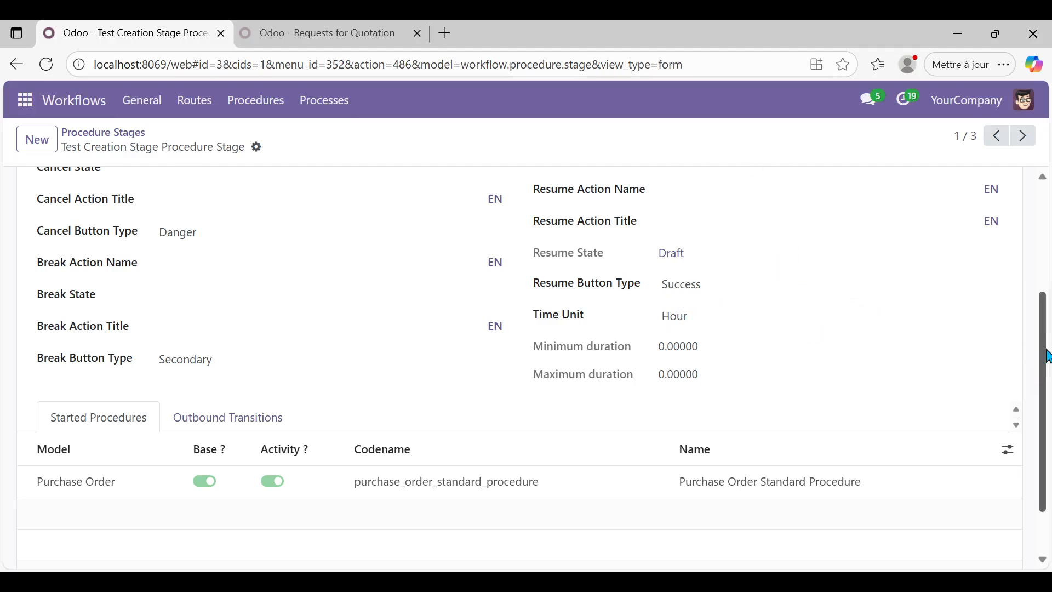
drag(1044, 352, 1047, 258)
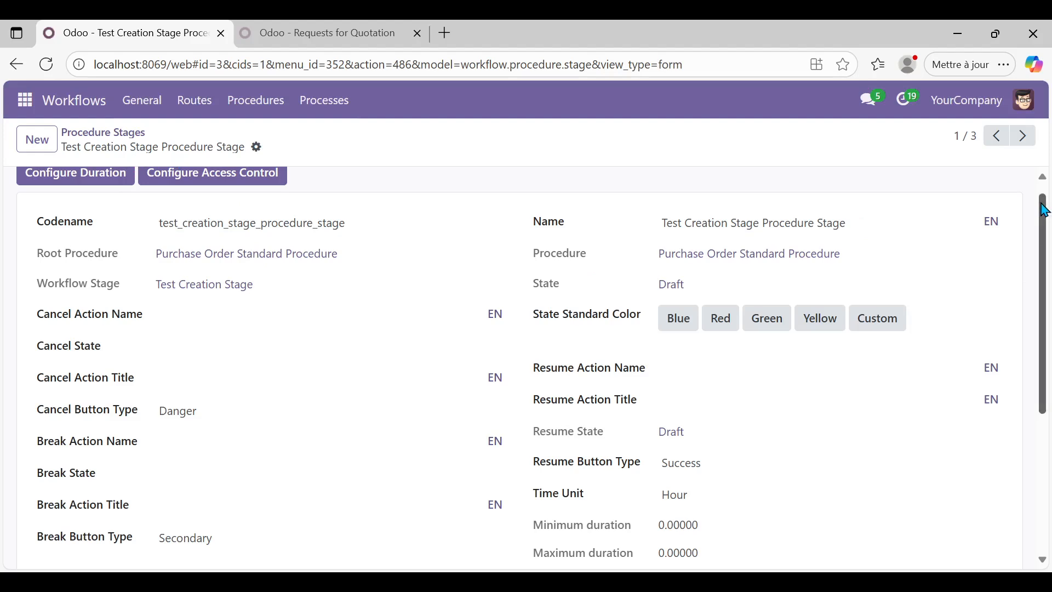
drag(1045, 207, 1044, 175)
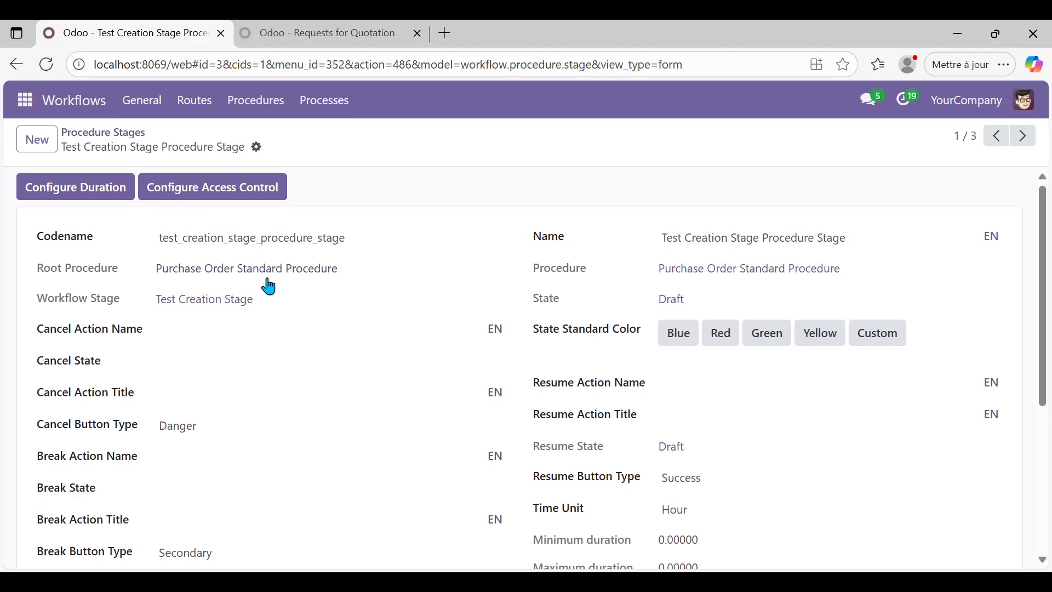
Set the cancel action name to Cancel, the cancel state to Cancelled and the cancel action title to Cancellation Action Button
click(252, 333)
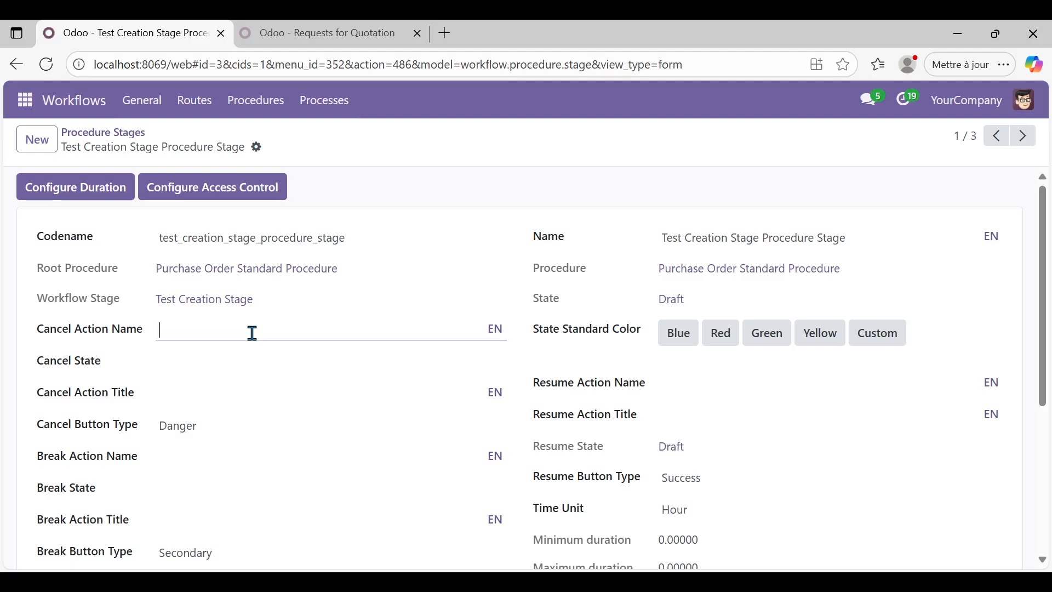
text(Cancel)
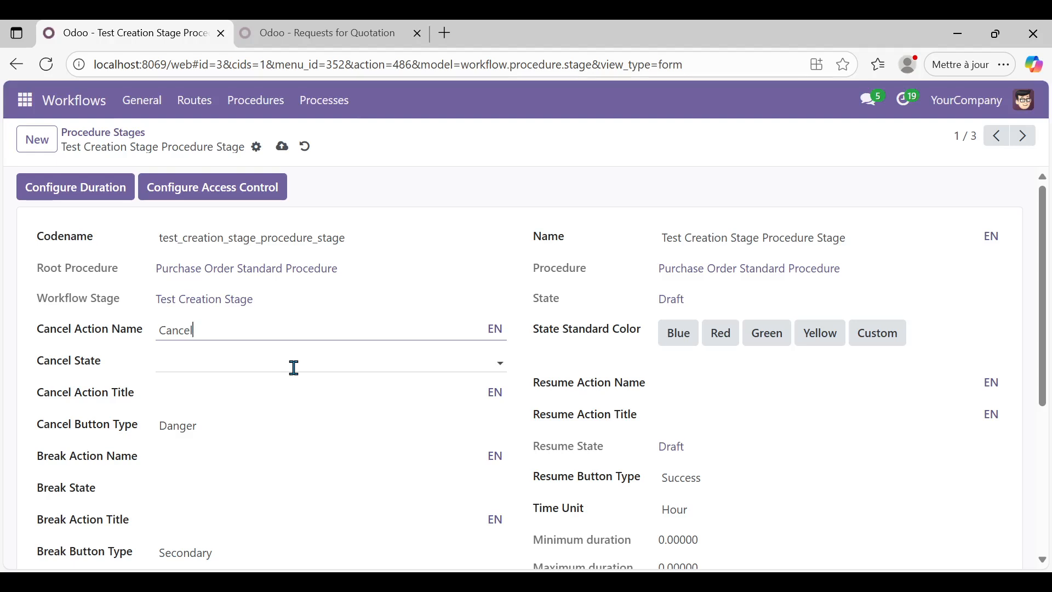
click(262, 366)
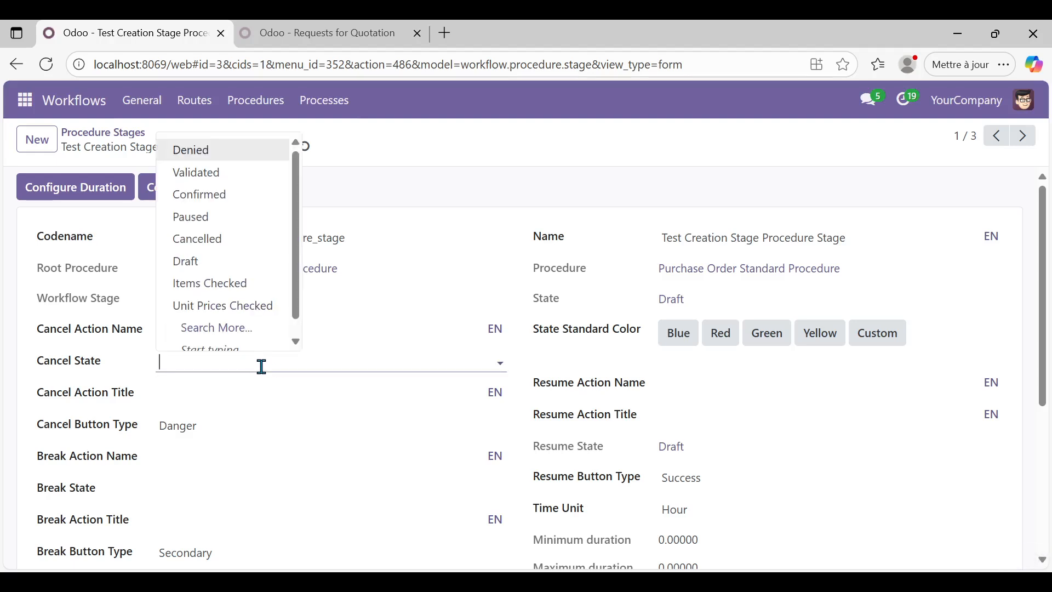
click(224, 245)
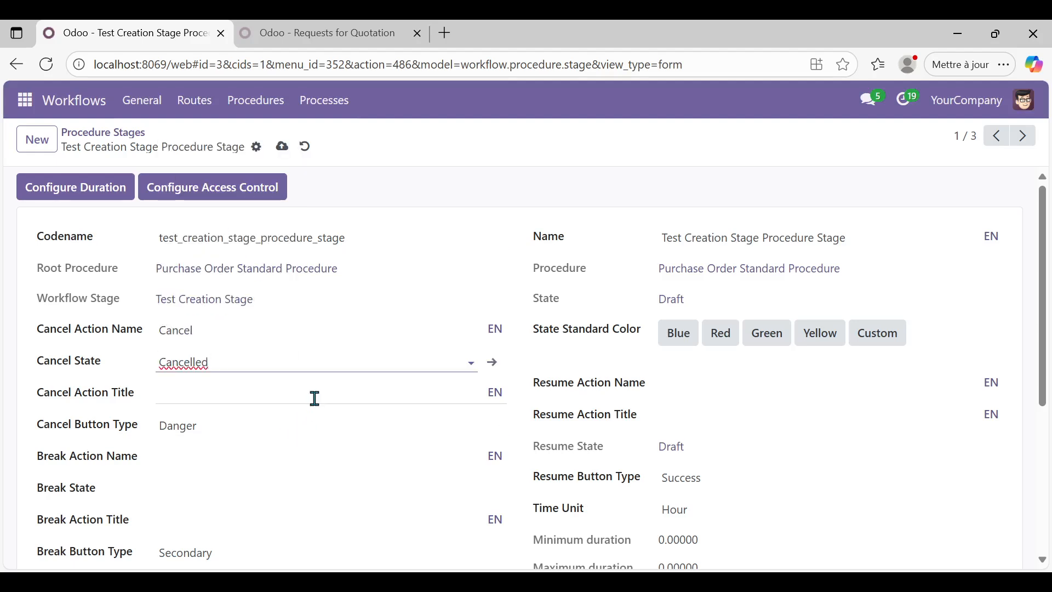
click(262, 391)
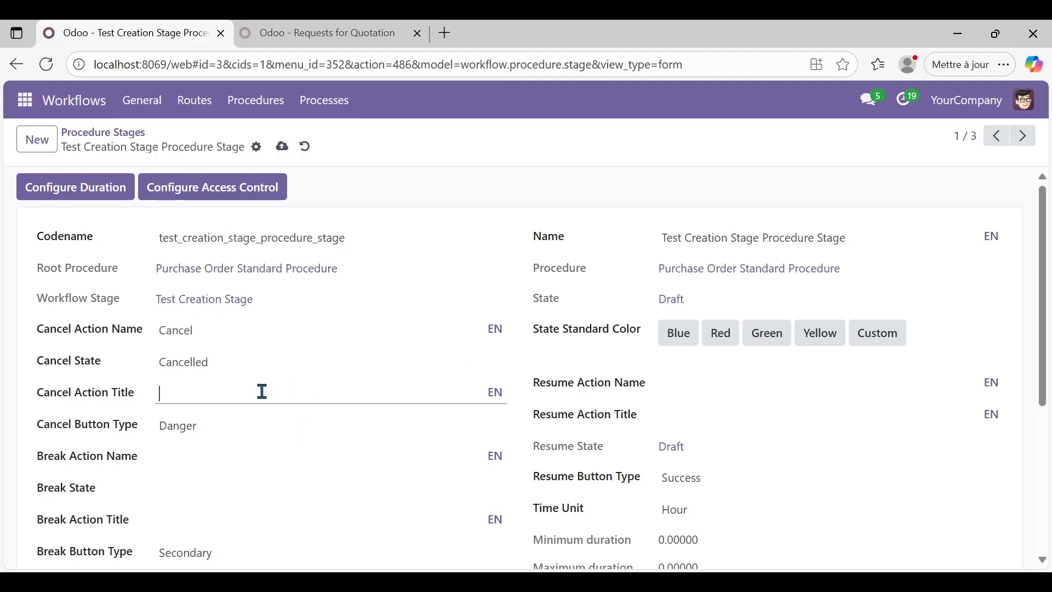
text(Cancellation Action Button)
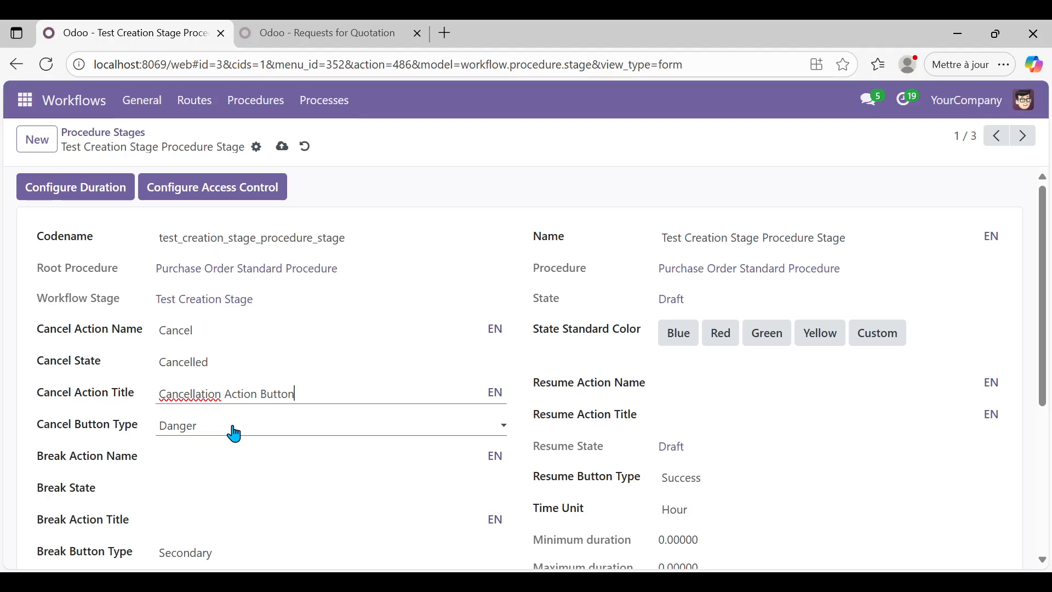
Set the break action name to Pause and choose Paused from the full state list as the break state
scroll(1046, 296, down, 3)
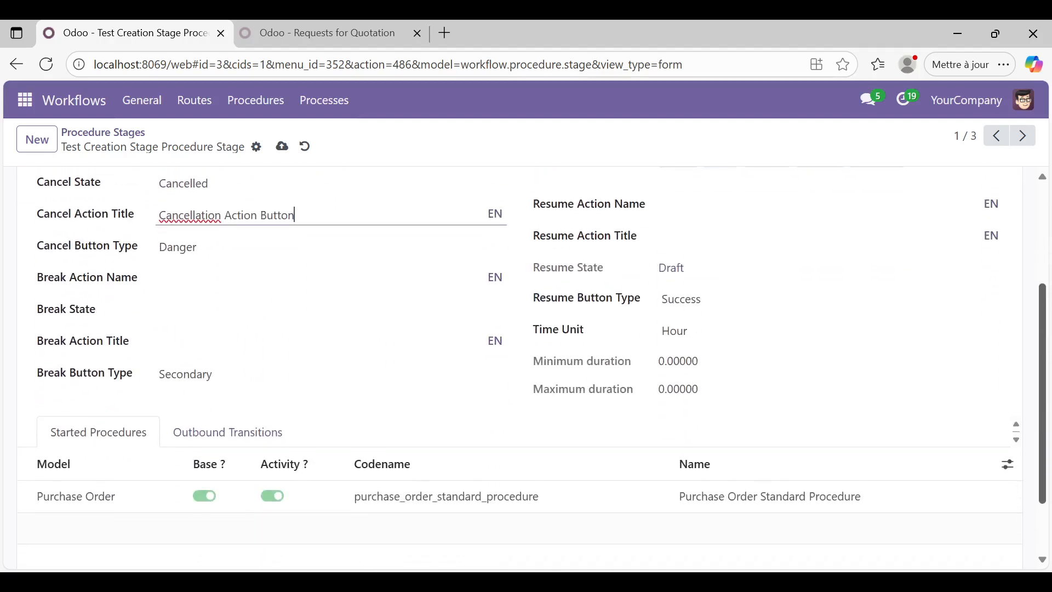
scroll(532, 361, down, 1)
scroll(533, 361, up, 1)
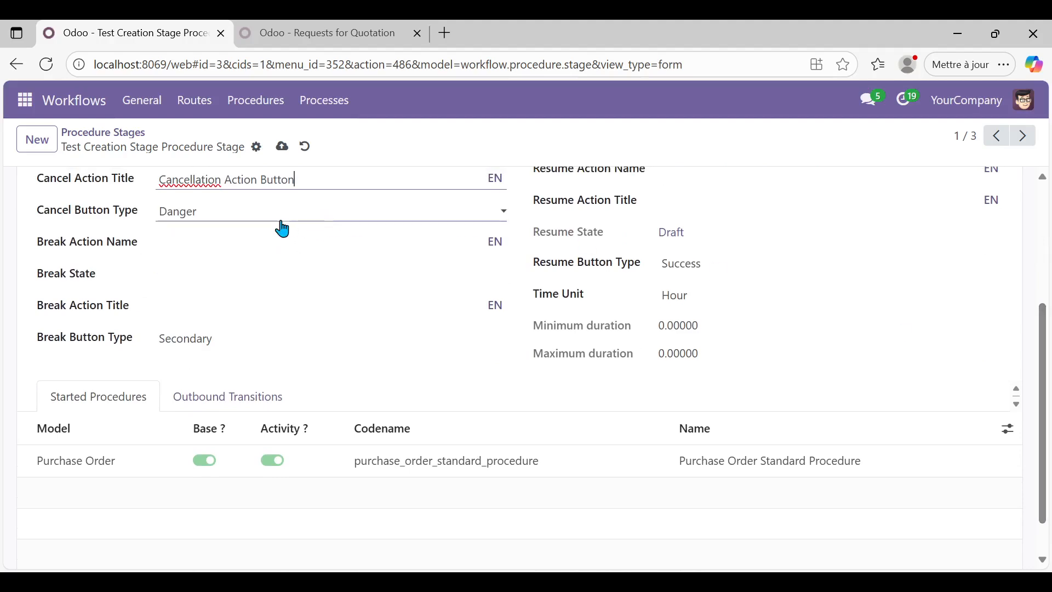
click(224, 242)
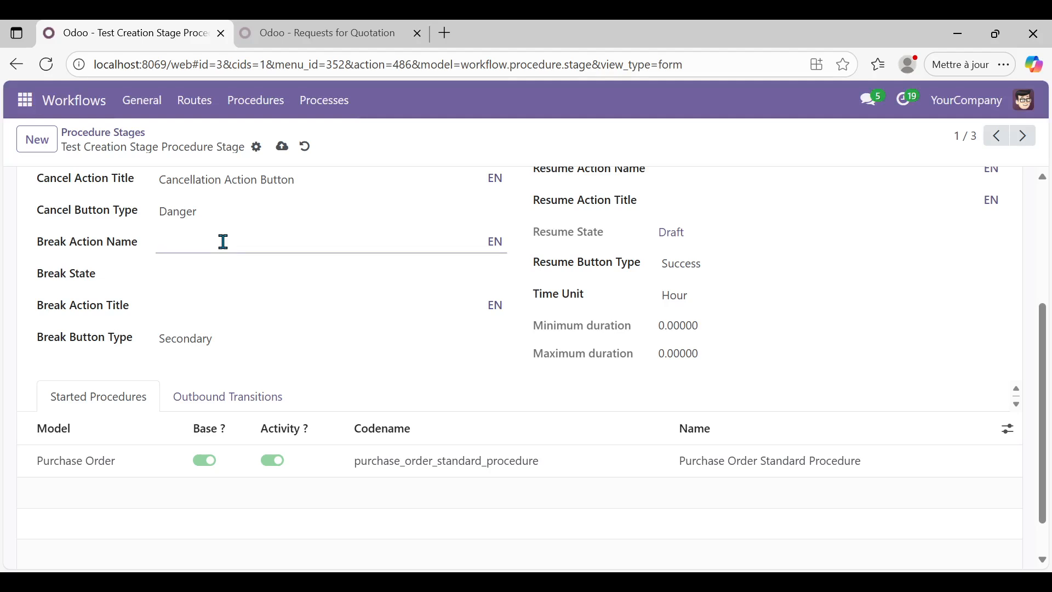
text(Pause)
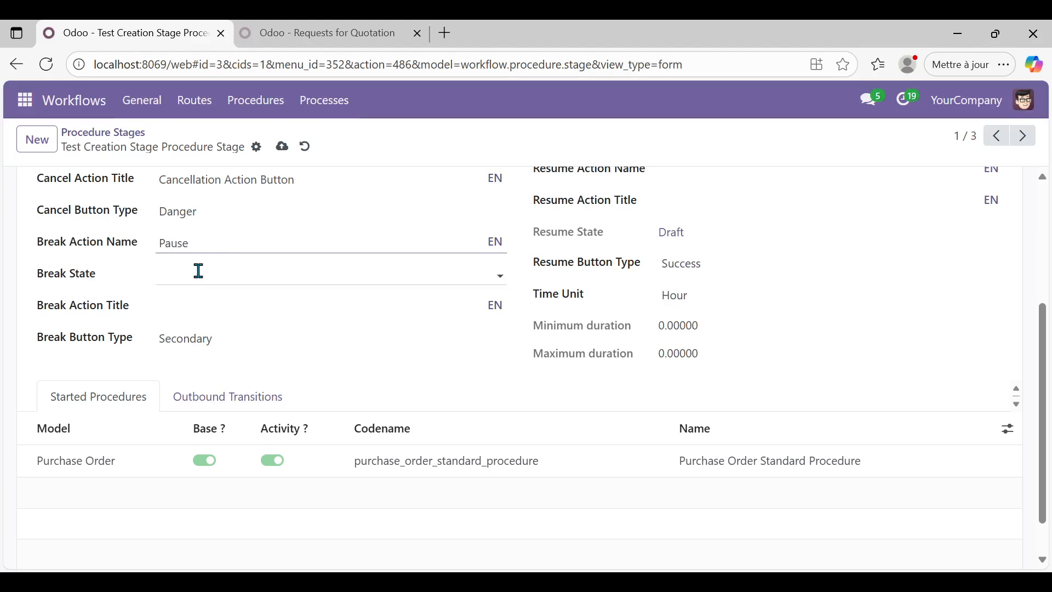
click(198, 273)
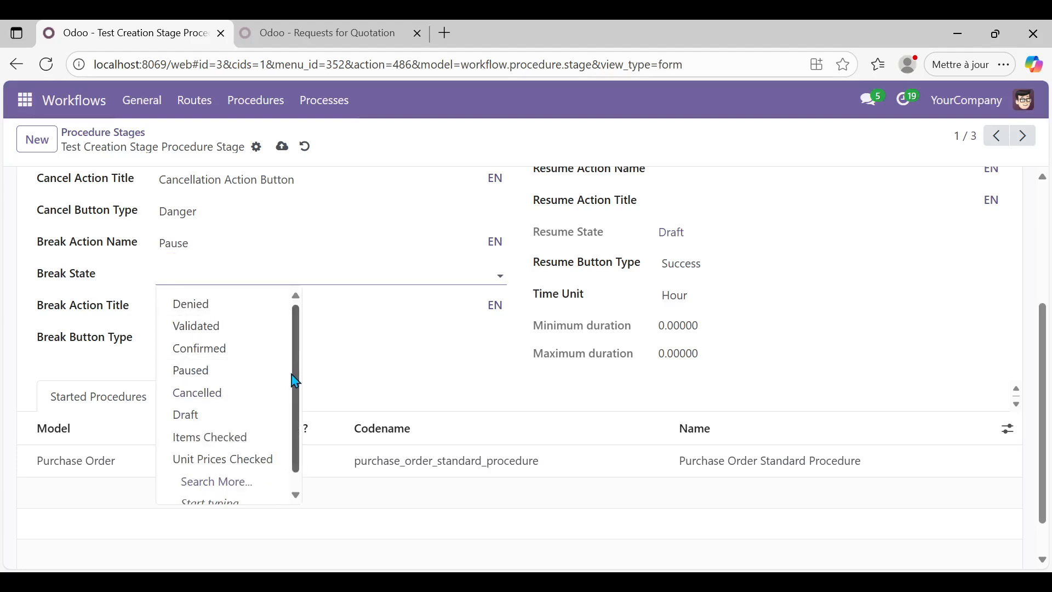
scroll(296, 381, down, 2)
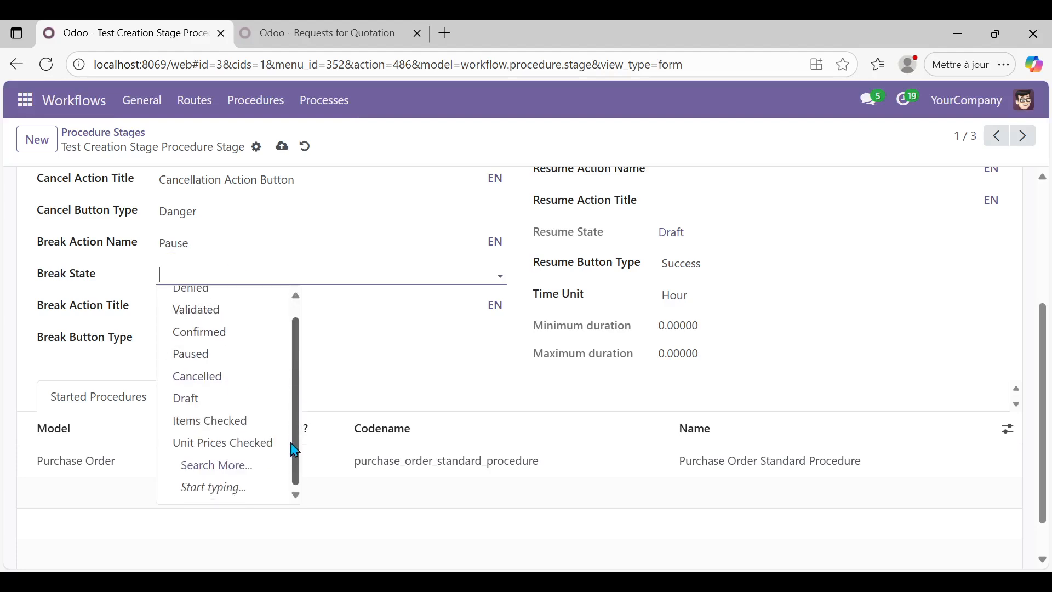
click(230, 469)
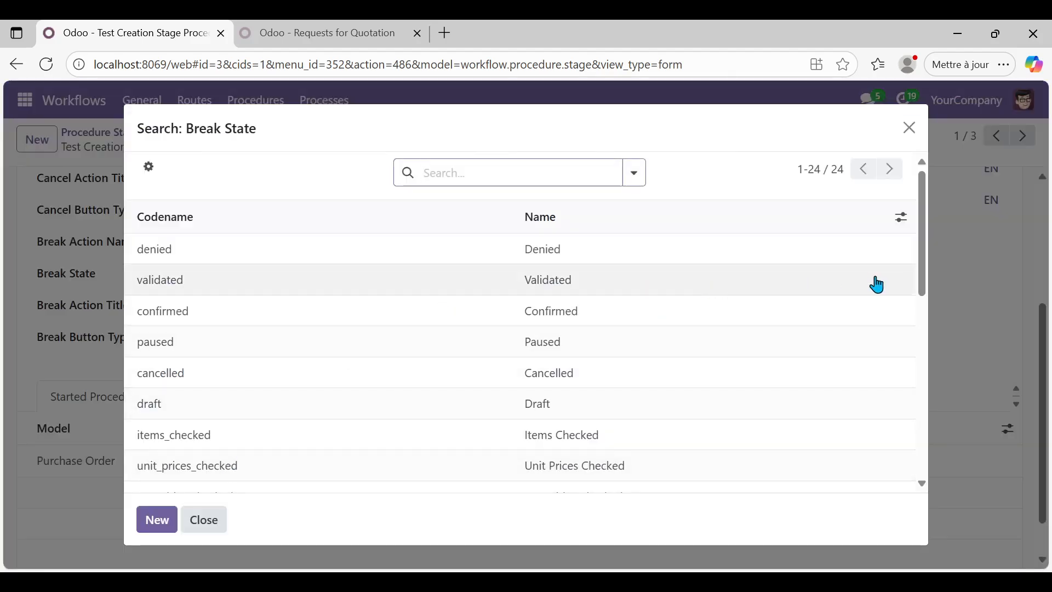
mouse_move(923, 286)
mouse_down()
mouse_move(952, 489)
mouse_move(942, 284)
mouse_up()
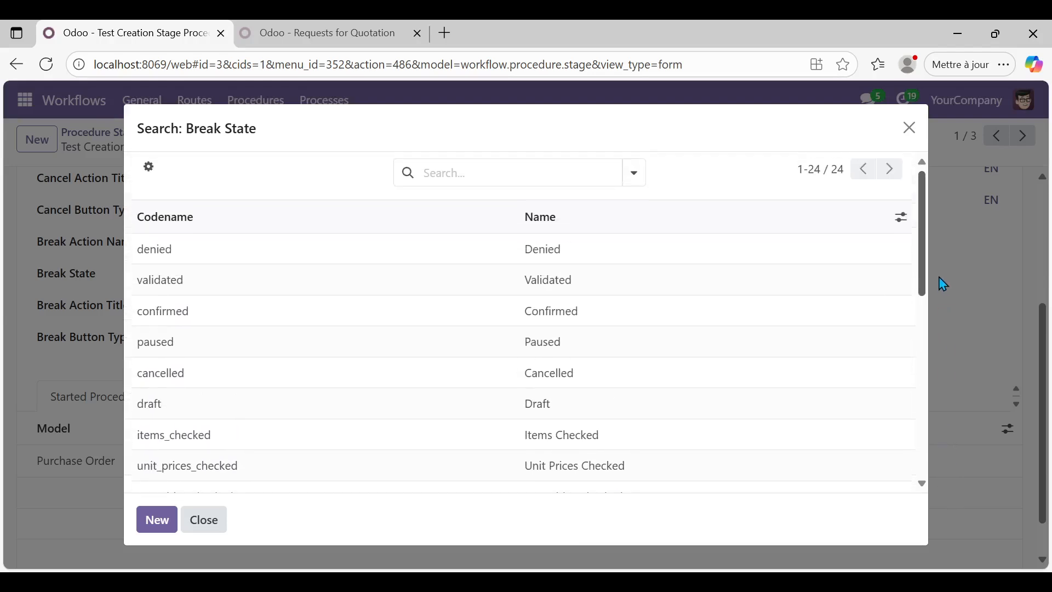
click(595, 349)
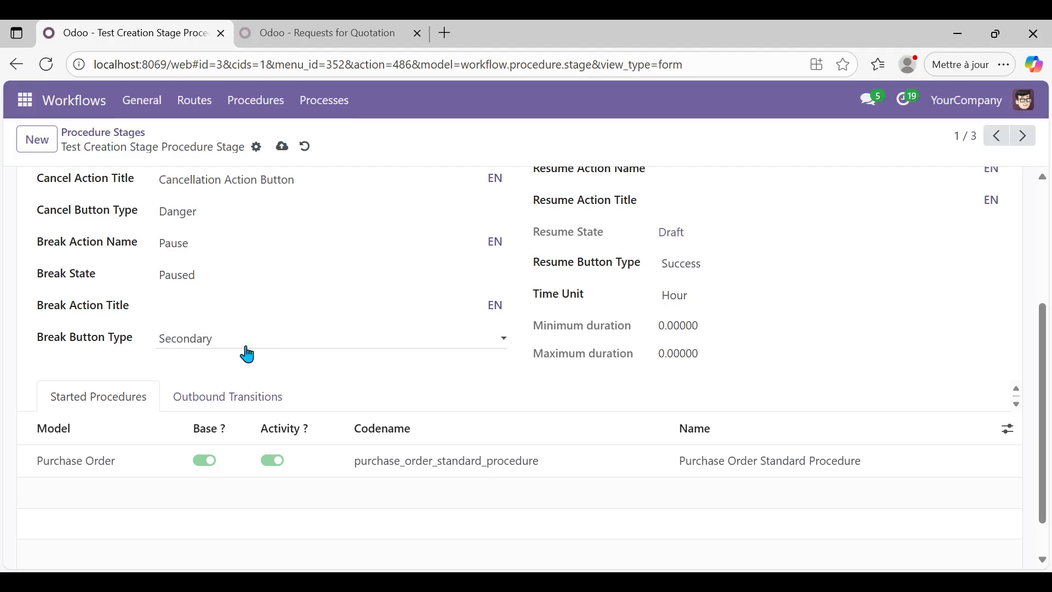
Set the break action title to Pause Action Button
click(203, 302)
text(Pause)
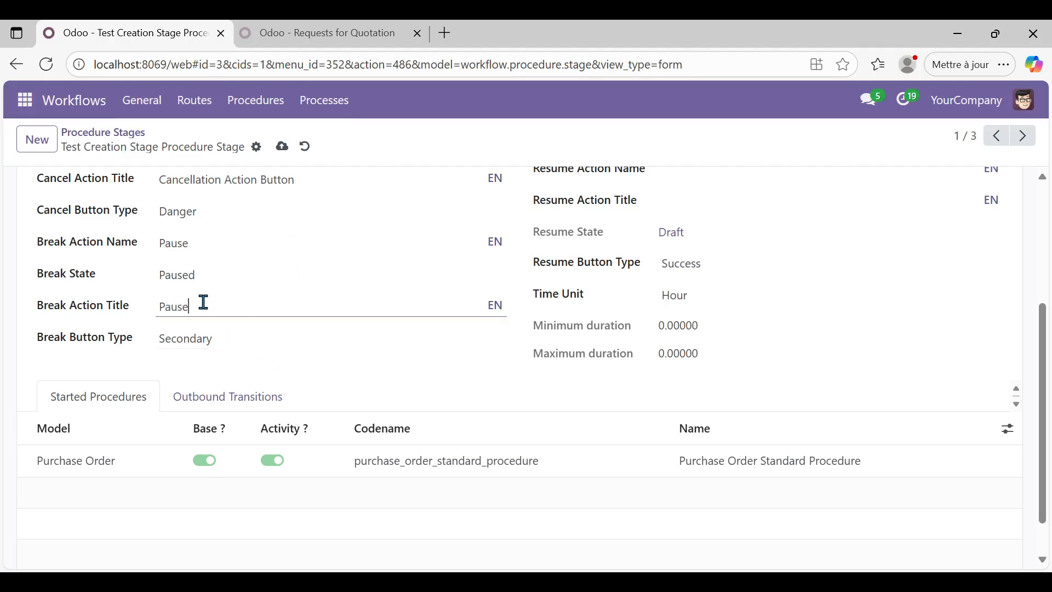
text( Action Button)
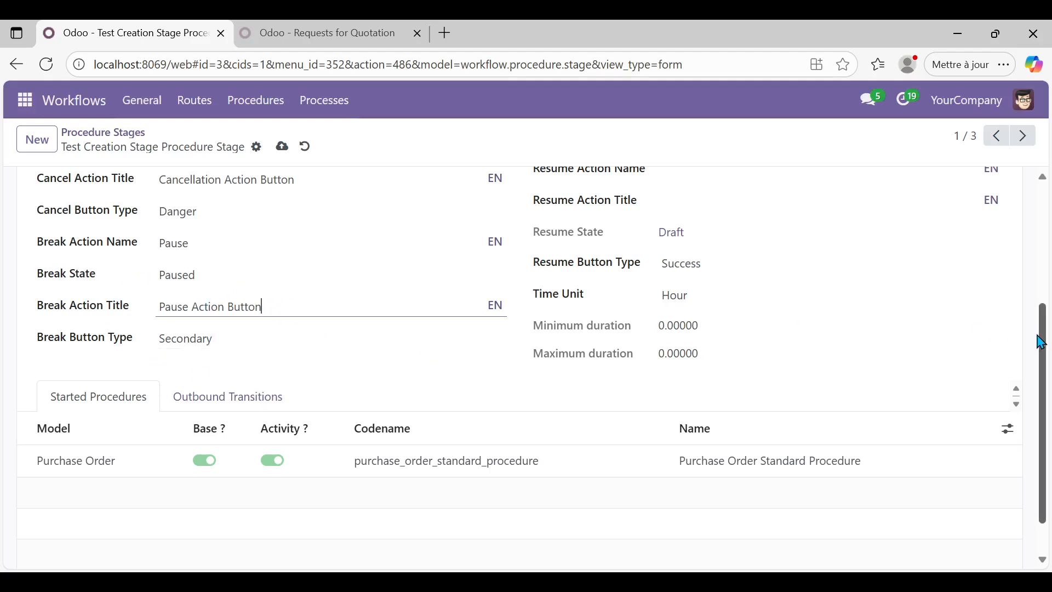
Set the resume action name to Resume and its title to Resume Action Button, and save the stage
drag(1042, 342, 1026, 245)
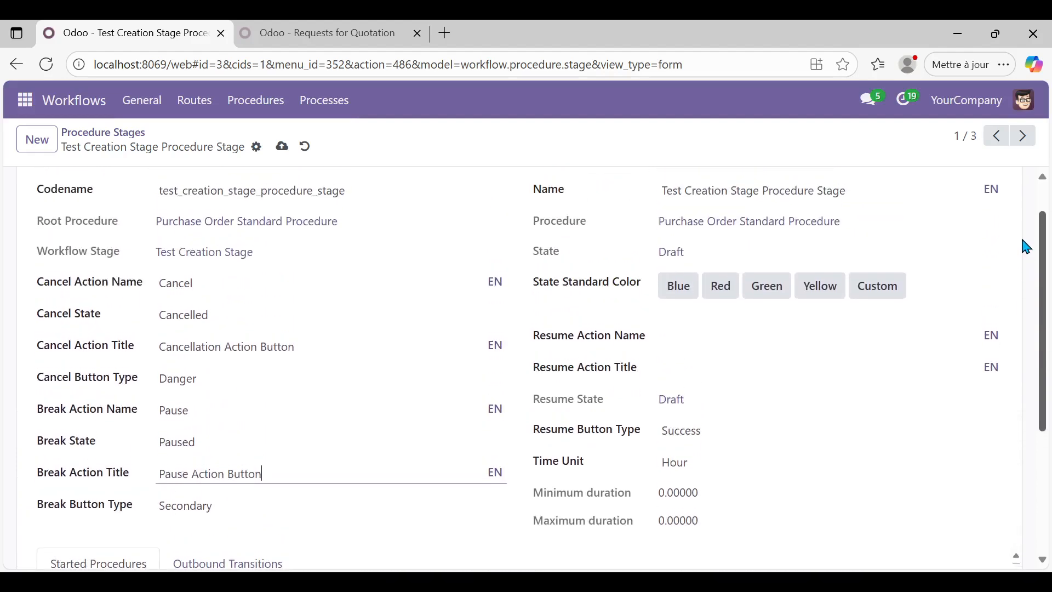
click(712, 339)
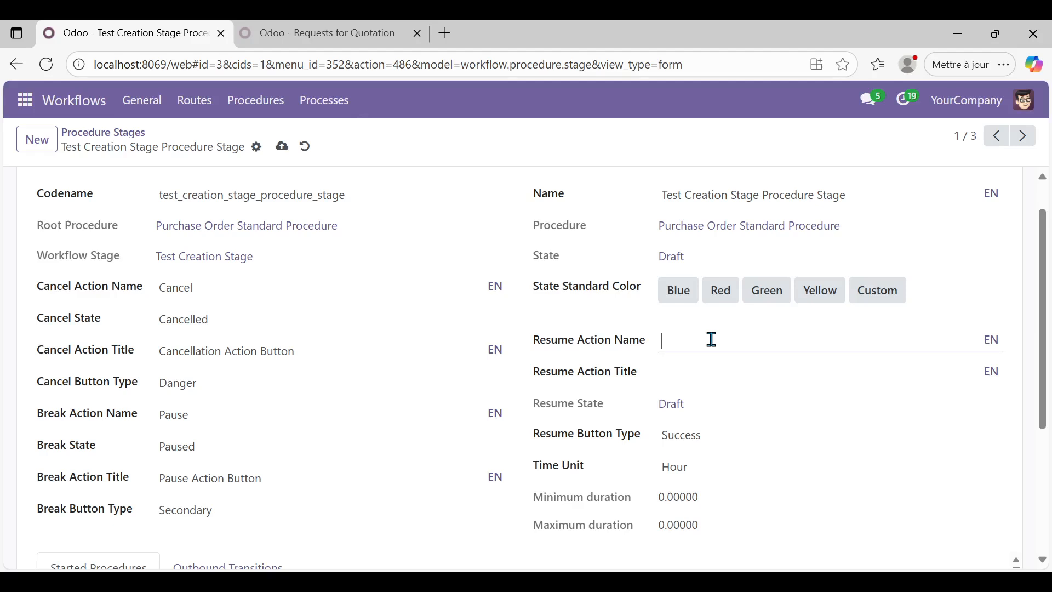
text(Resume)
click(708, 371)
text(Resume)
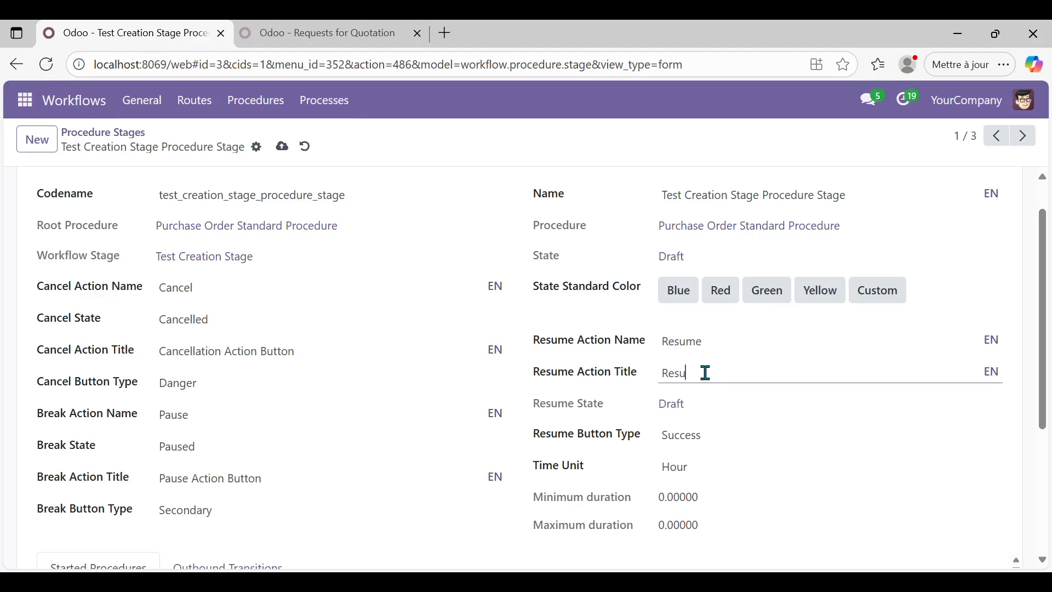
text( Action Button)
key(alt+s)
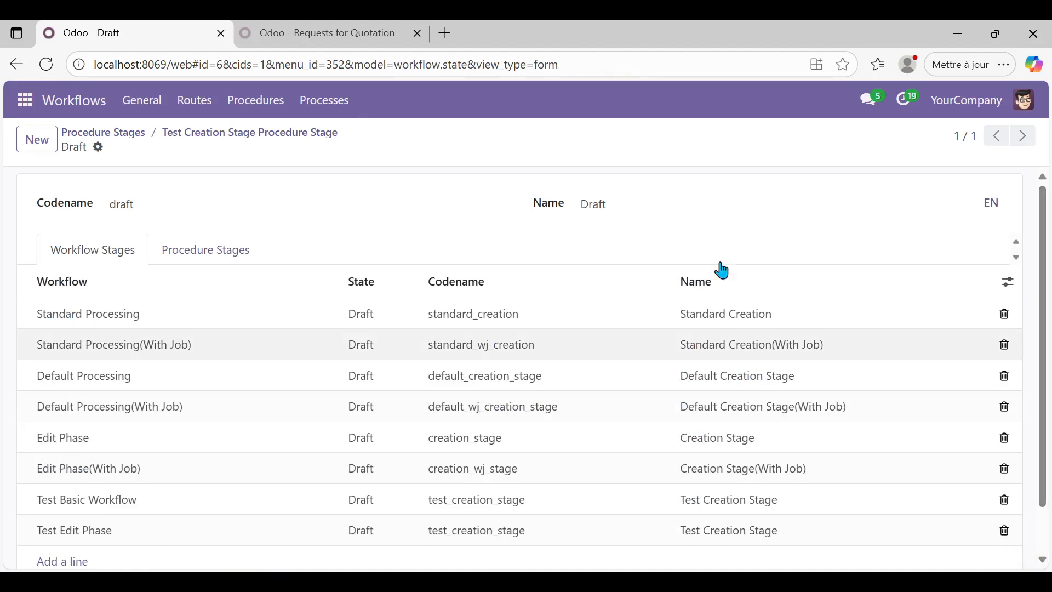
Return to the procedure stages list and reopen the Test Creation Stage record
click(107, 136)
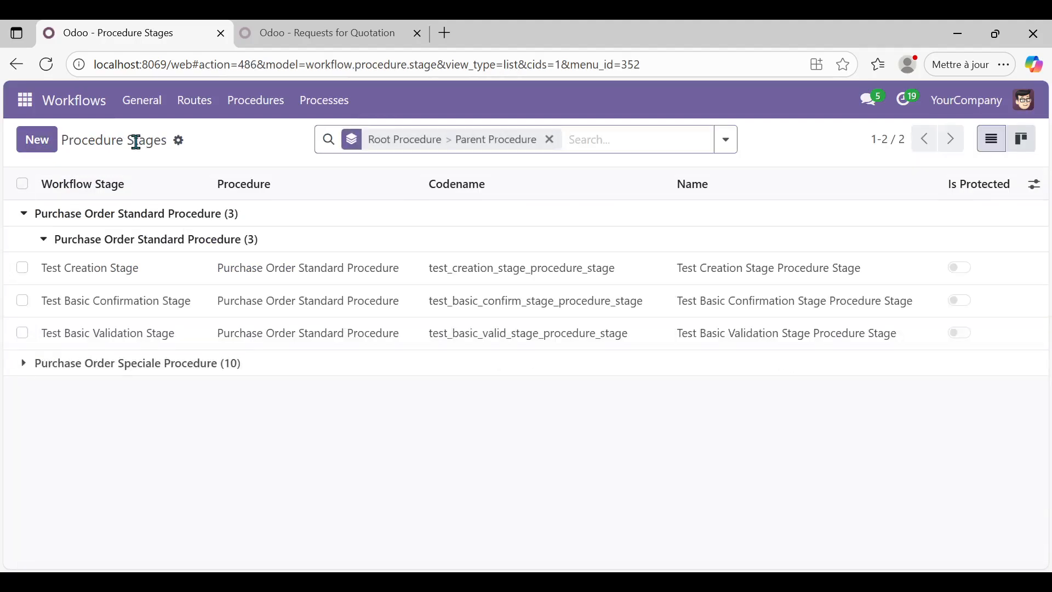
click(392, 280)
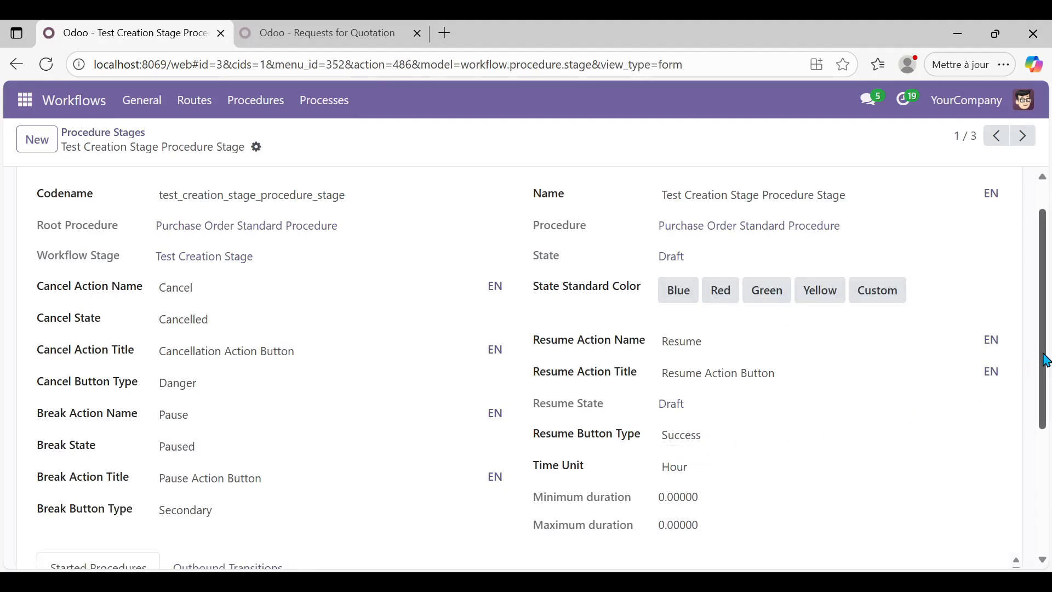
Open the stage's duration configuration, set the time unit to Minute and the minimum duration to 10
drag(1046, 360, 1038, 313)
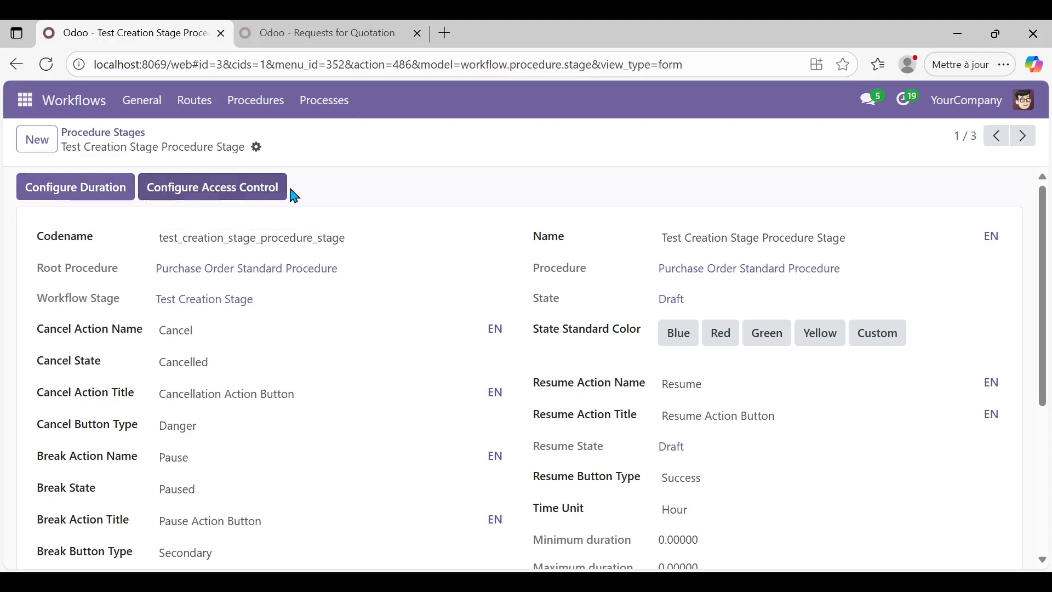
click(87, 192)
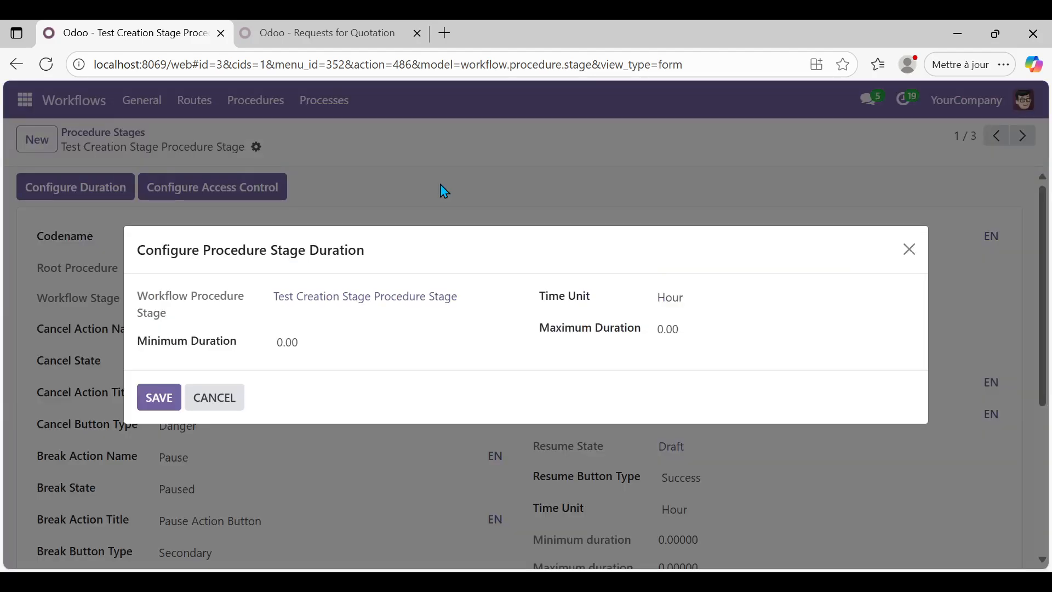
click(285, 343)
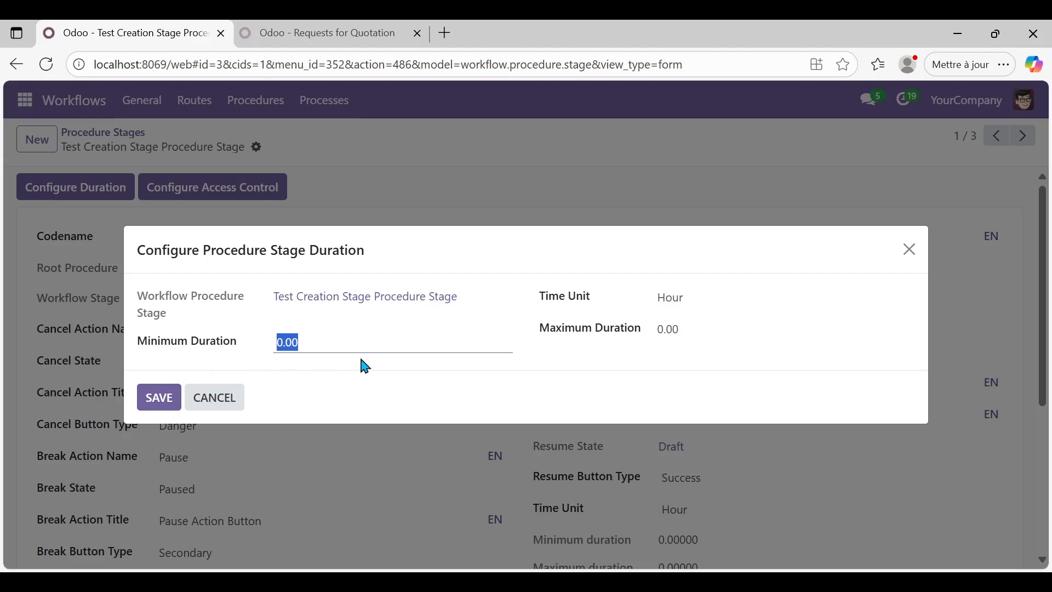
click(741, 298)
click(701, 337)
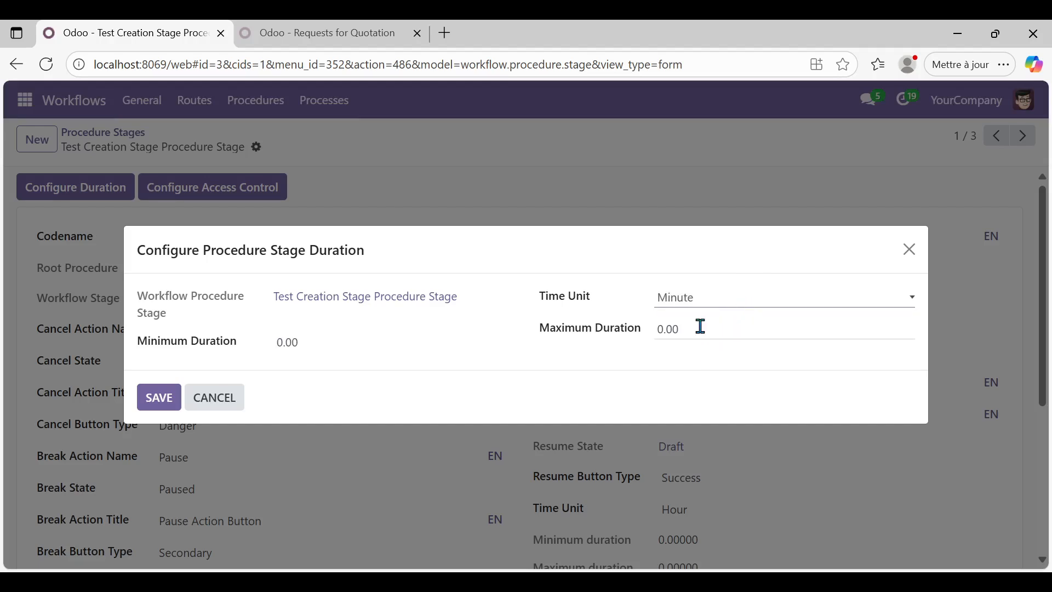
click(284, 340)
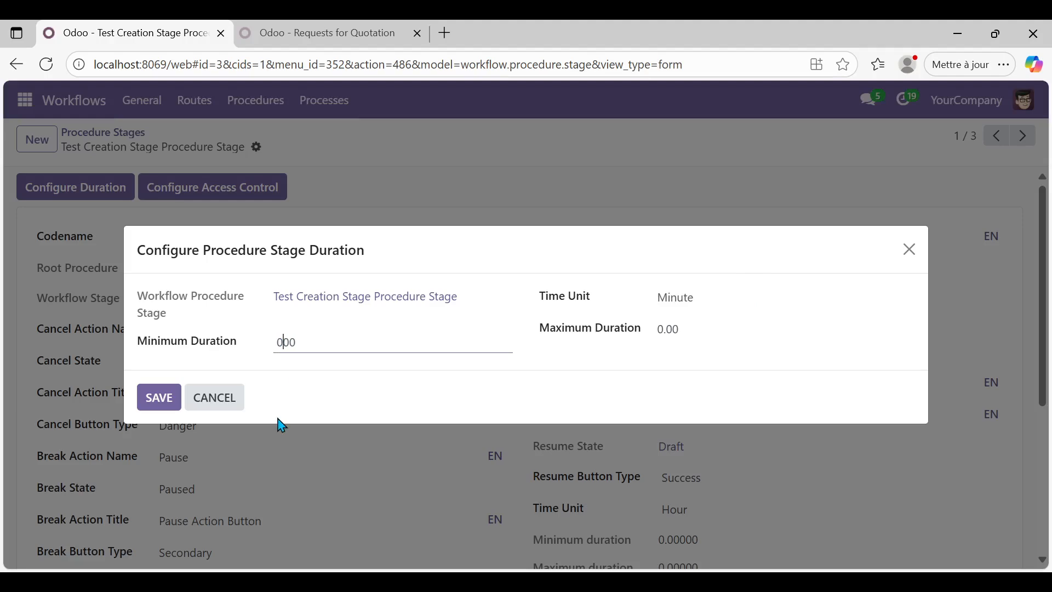
text(1)
key(BackSpace)
key(Delete)
Set the stage's maximum duration to 15 minutes and save the duration configuration
click(661, 329)
click(661, 330)
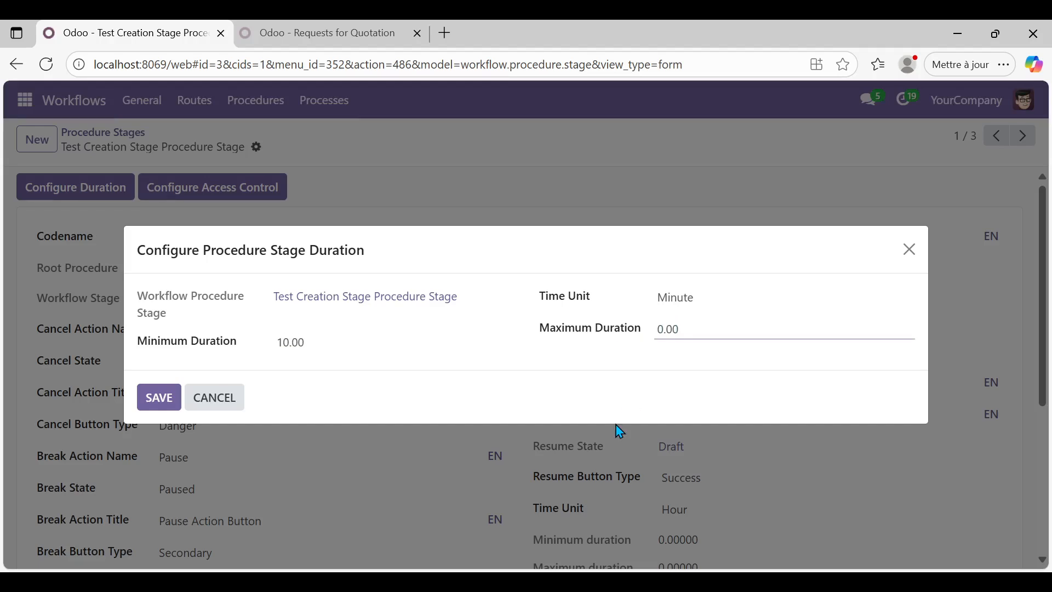
text(5)
key(BackSpace)
text(15)
click(165, 402)
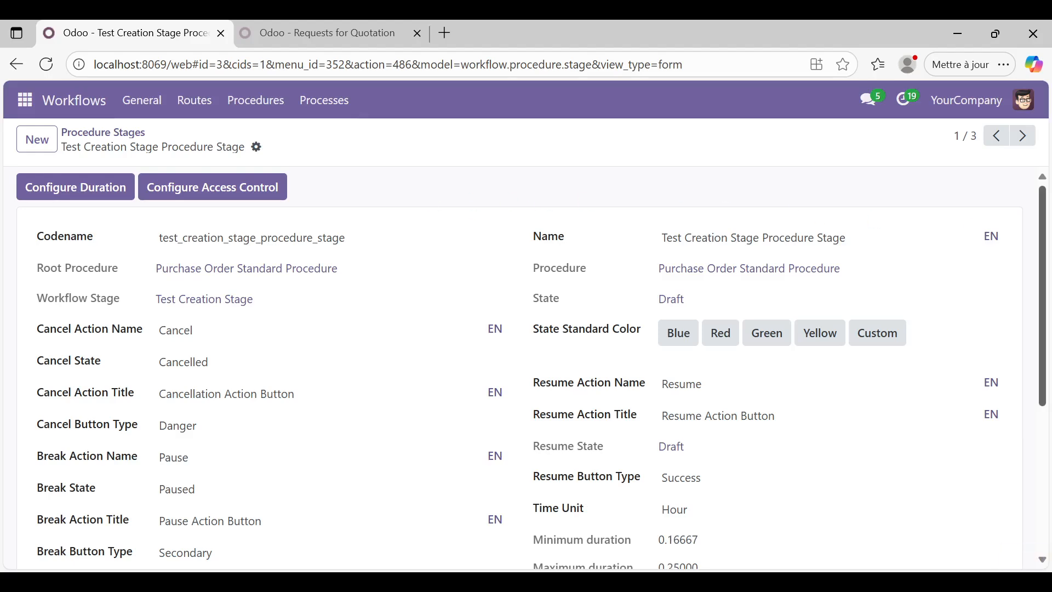
Show the stage's list of durations per unit, and open its access control configuration
drag(1044, 227, 1047, 373)
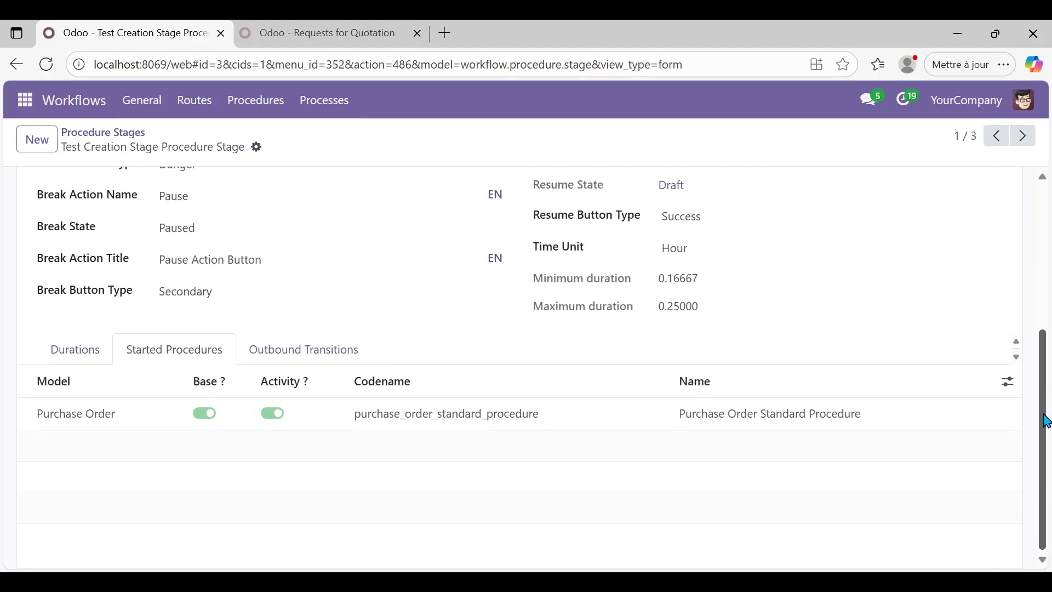
click(83, 357)
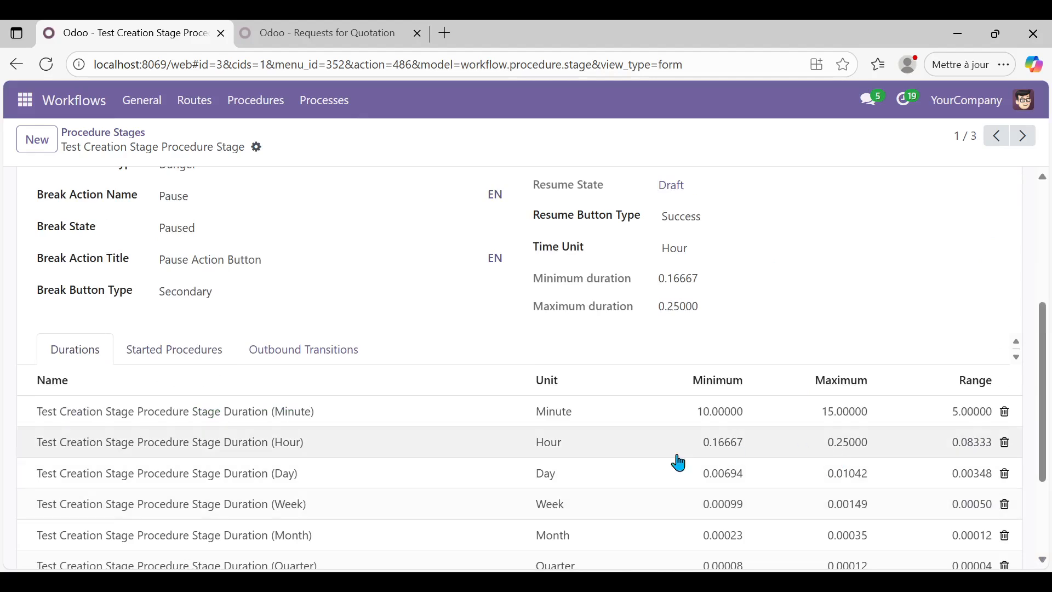
drag(1046, 346, 1030, 173)
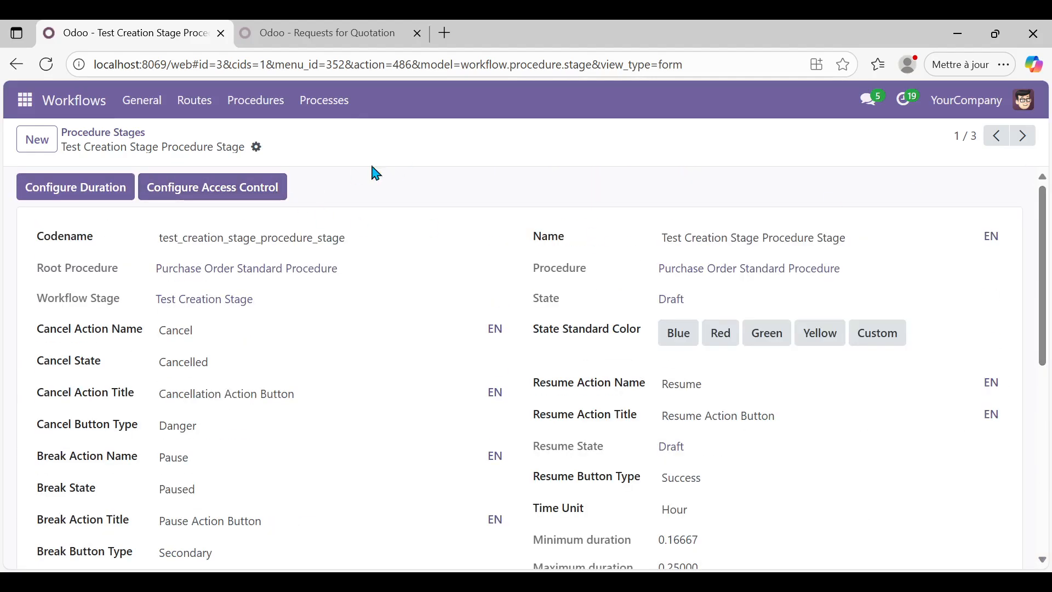
click(266, 194)
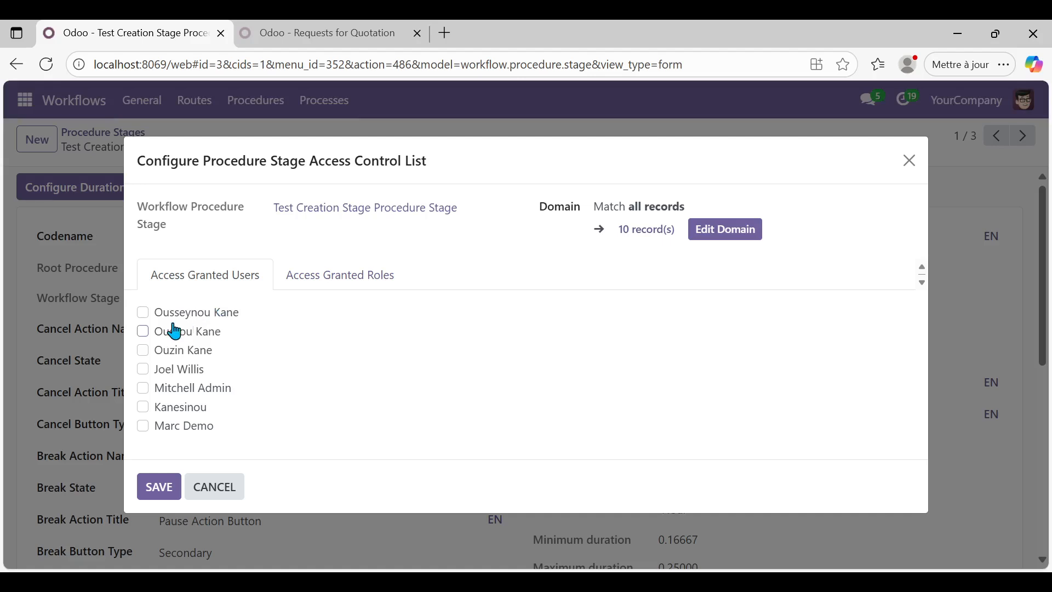
Try granting stage access to the first three users, and clear those selections again
click(144, 315)
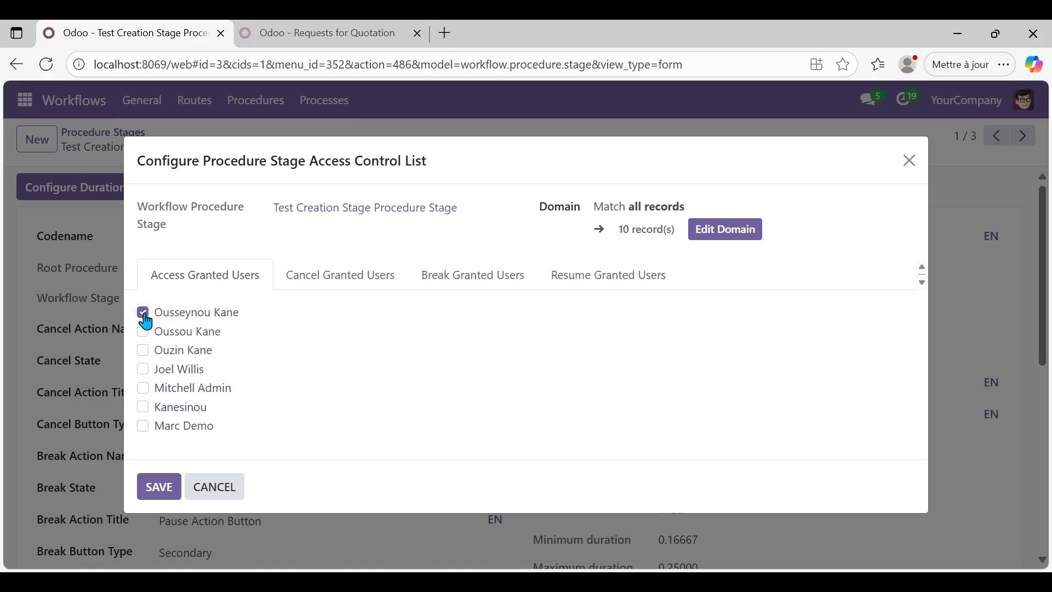
click(143, 331)
click(144, 352)
click(143, 351)
click(144, 332)
click(143, 312)
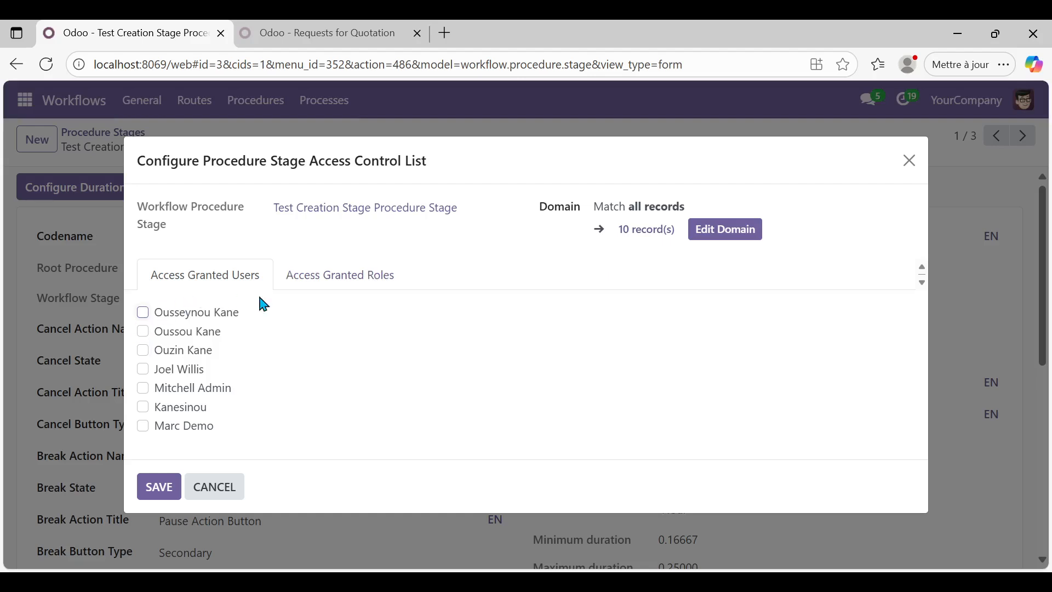
Try granting access to the Document Initializers, Document Auditors, Order Items Auditors and Order Unit Prices Auditors roles, and clear them again
click(346, 280)
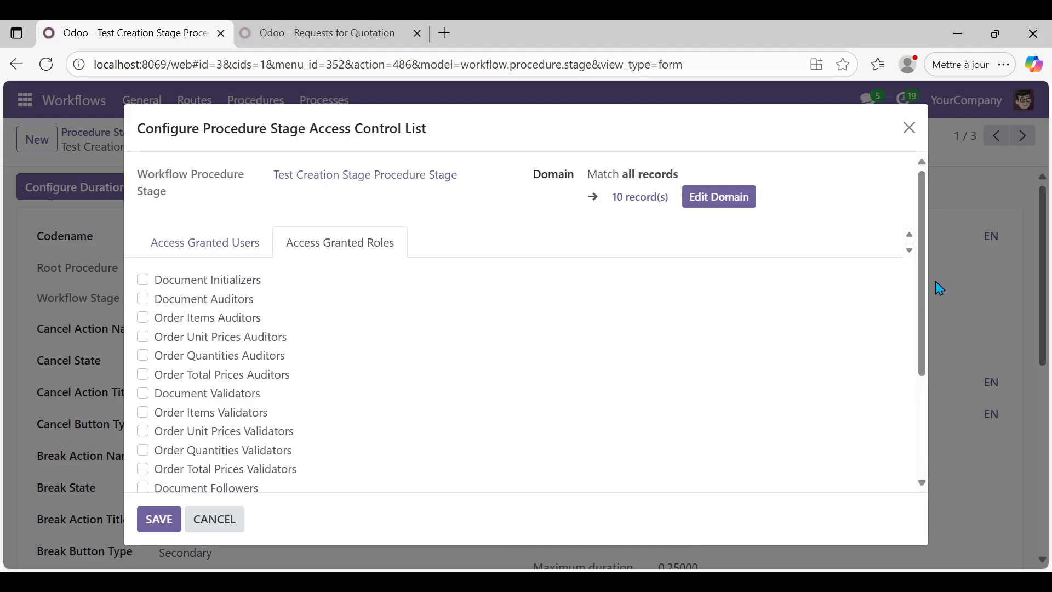
drag(922, 305, 903, 274)
click(144, 281)
click(144, 301)
click(144, 319)
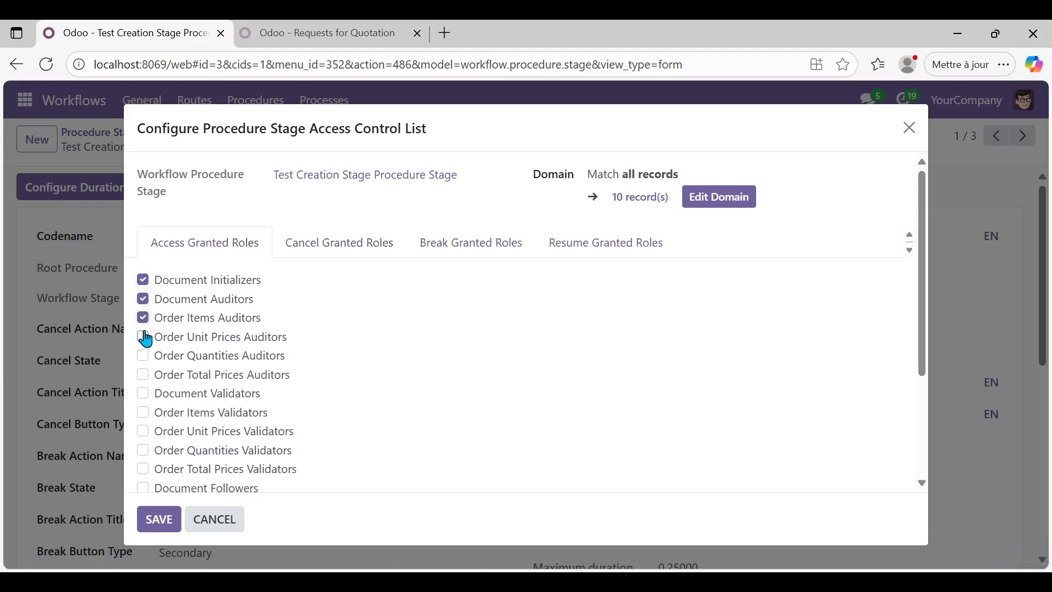
click(145, 338)
drag(927, 305, 912, 200)
click(144, 340)
click(144, 318)
click(146, 299)
click(145, 281)
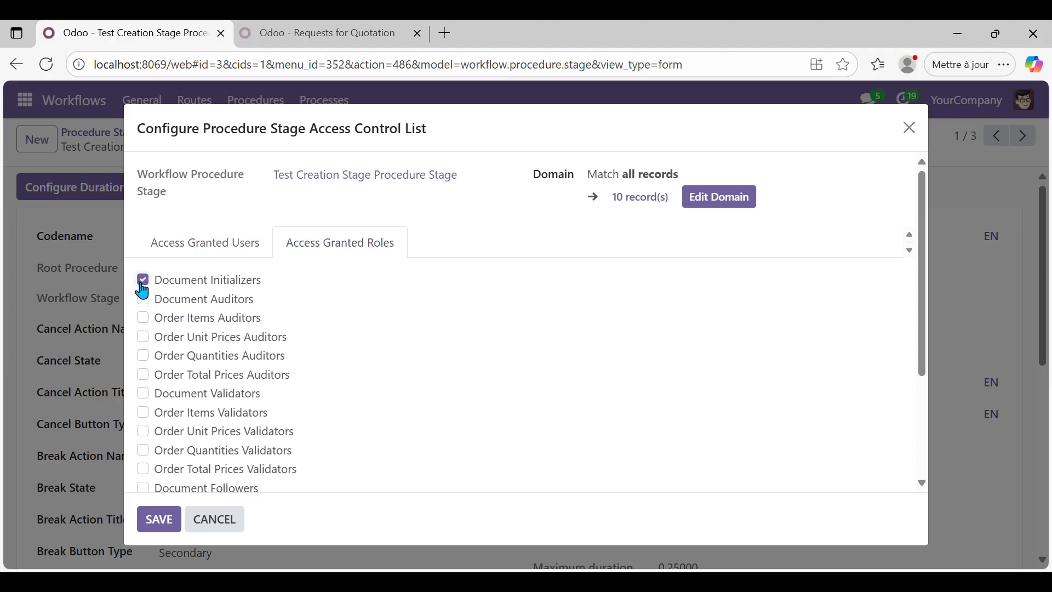
Grant access to the Document Initializers, Document Auditors, Order Items Auditors and Order Unit Prices Auditors roles, with cancel rights for the first two
click(143, 318)
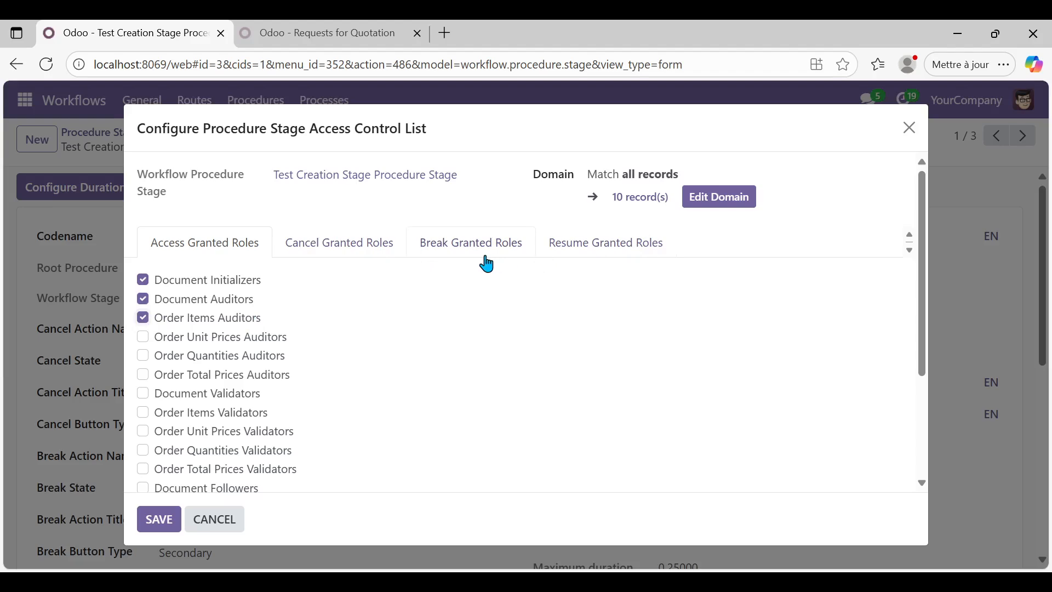
click(145, 338)
click(354, 249)
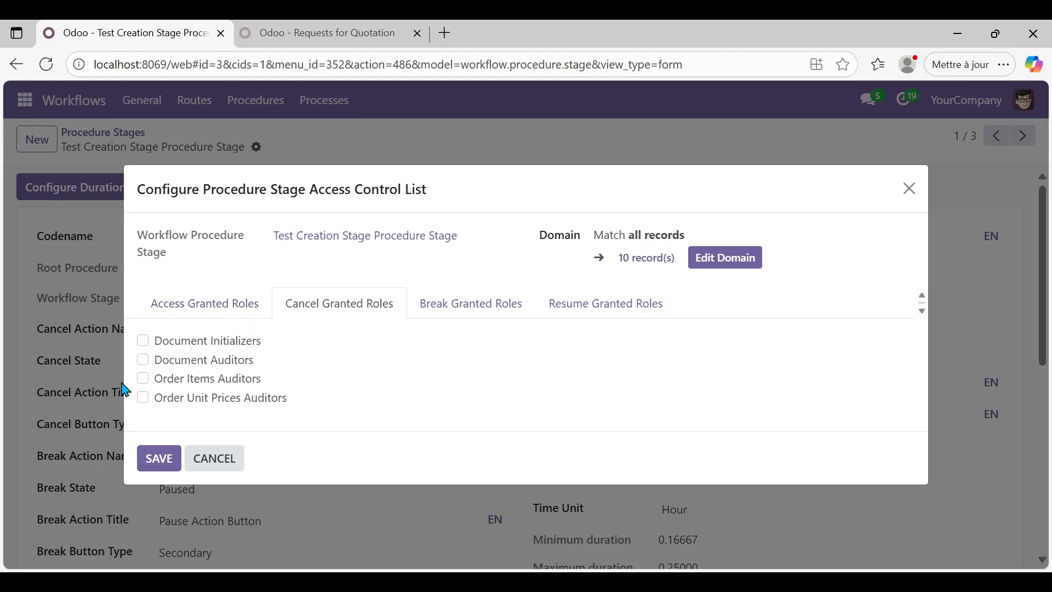
click(144, 342)
click(205, 306)
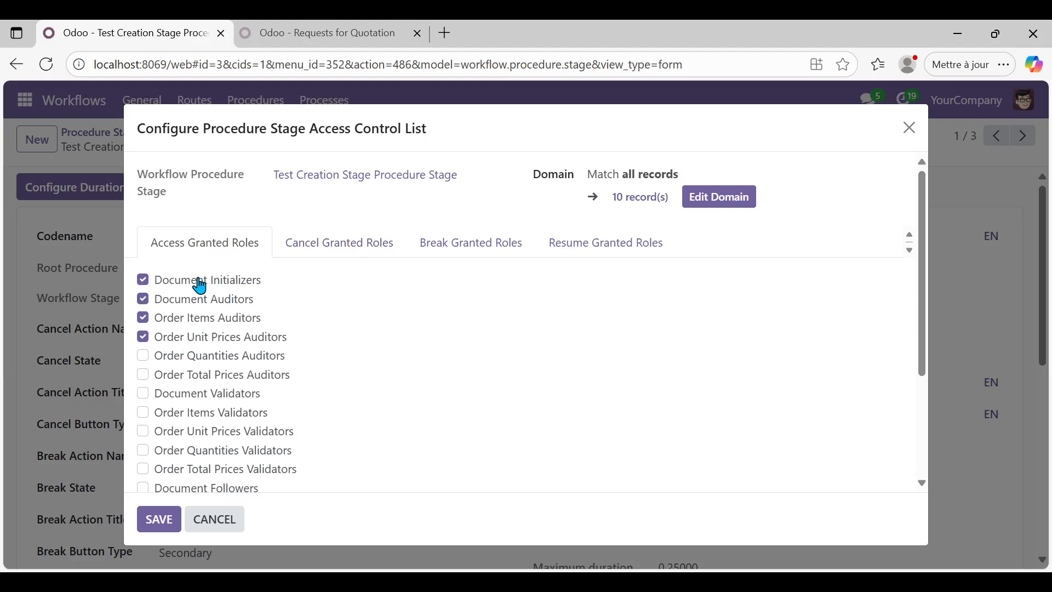
click(341, 243)
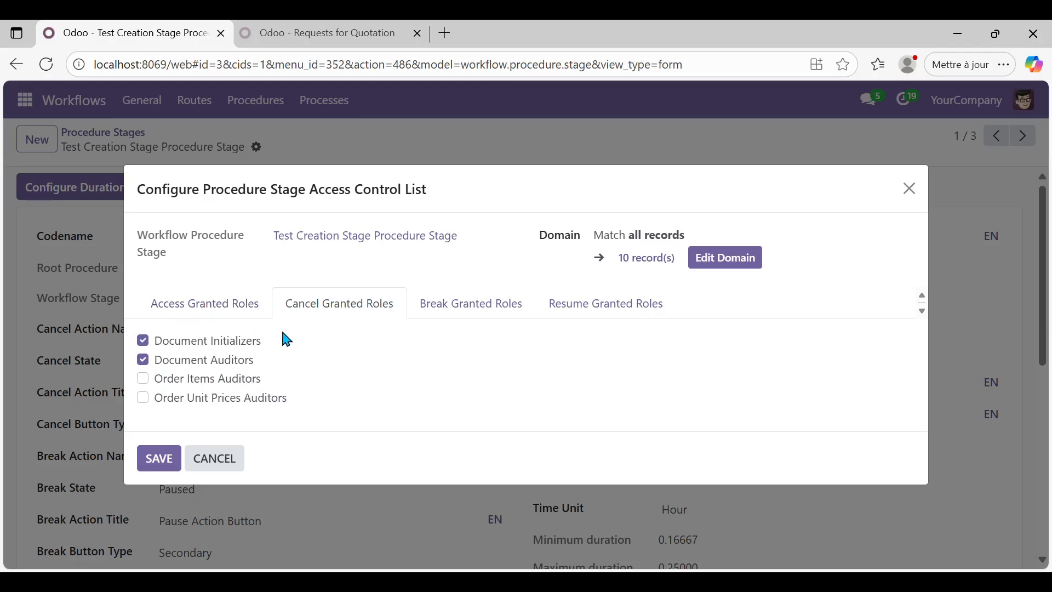
Review the break and resume granted role lists, and clear all the access granted roles
click(487, 316)
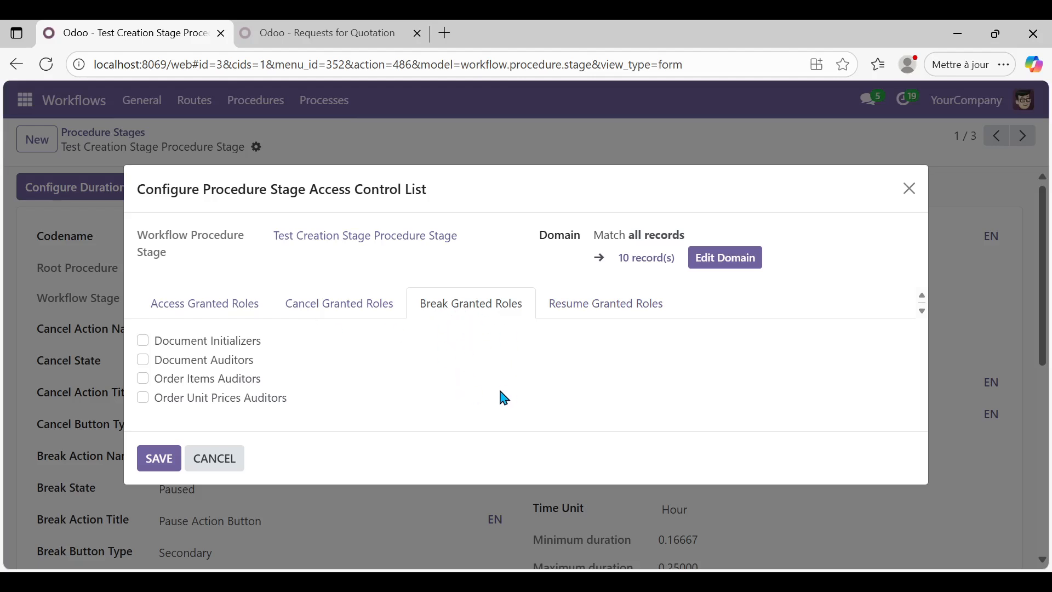
click(605, 309)
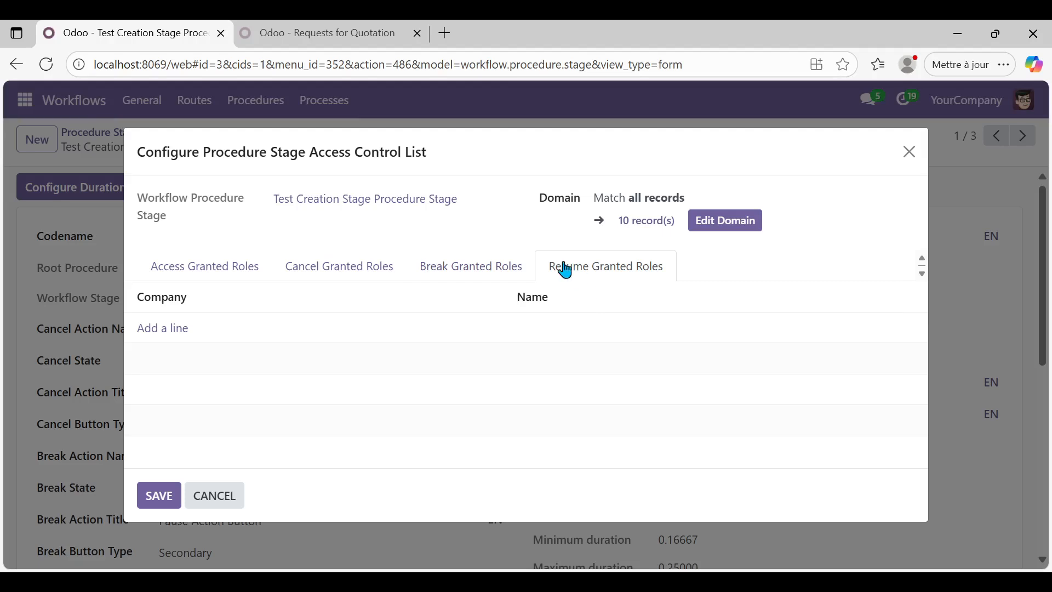
click(210, 269)
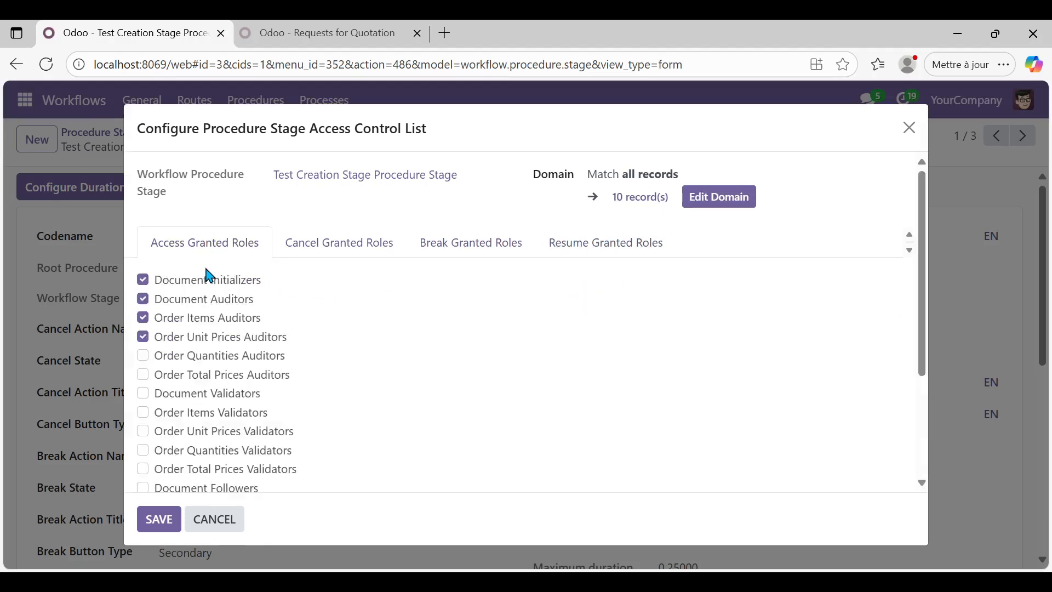
click(143, 319)
click(143, 299)
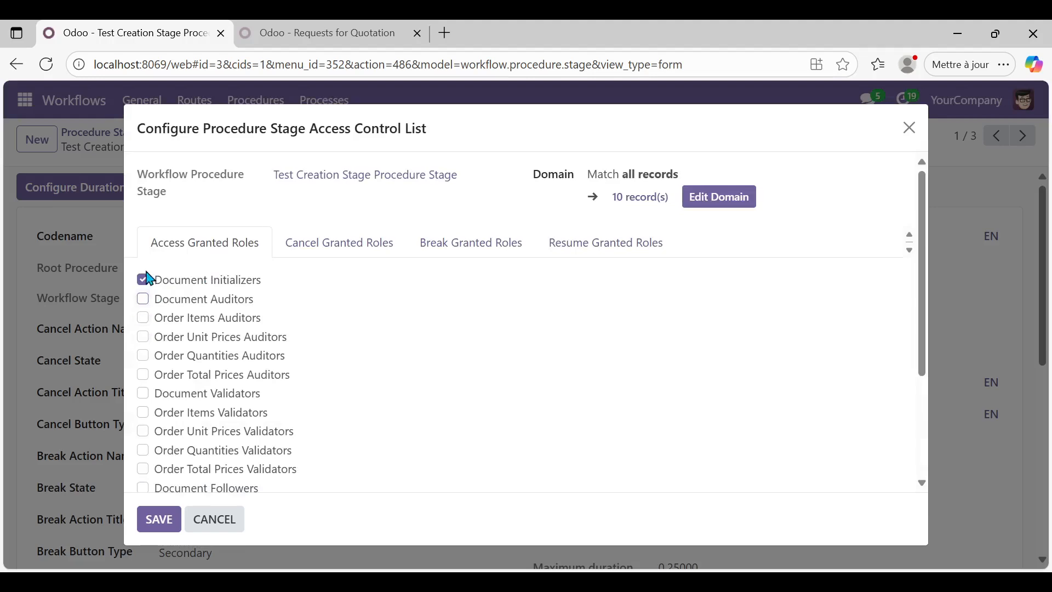
click(144, 281)
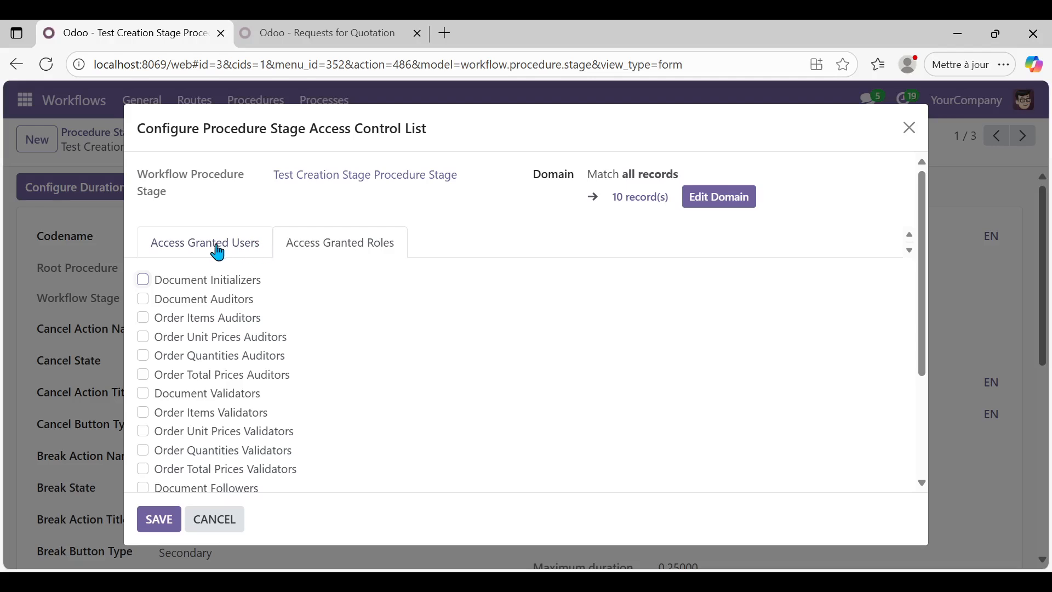
Grant stage access by user to the first three listed users and the administrator
click(215, 248)
click(143, 312)
click(144, 333)
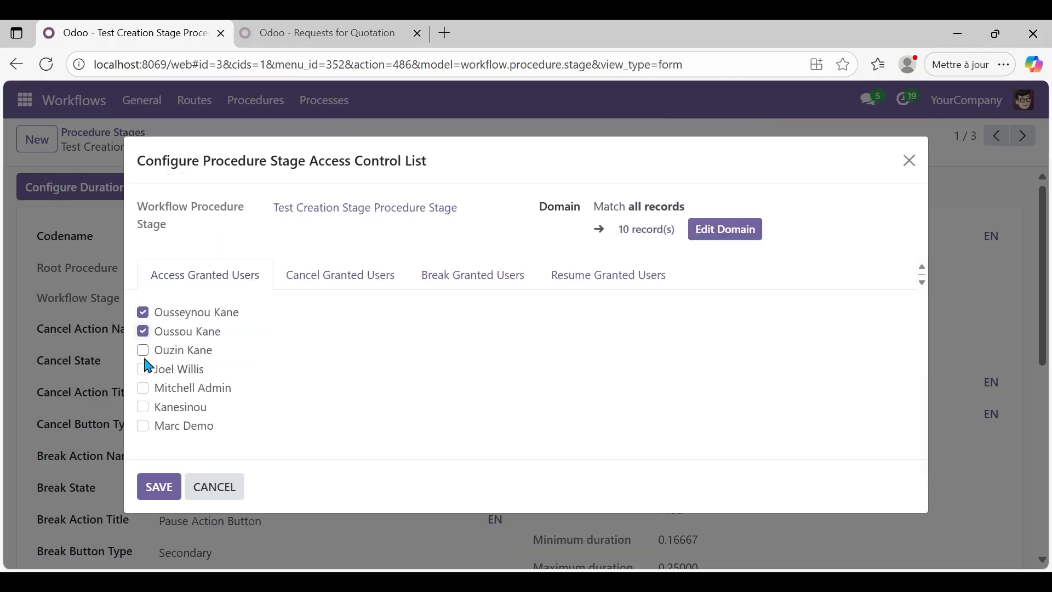
click(144, 350)
Grant cancel rights to the first user and the administrator, and break rights to the second user and the administrator
click(351, 281)
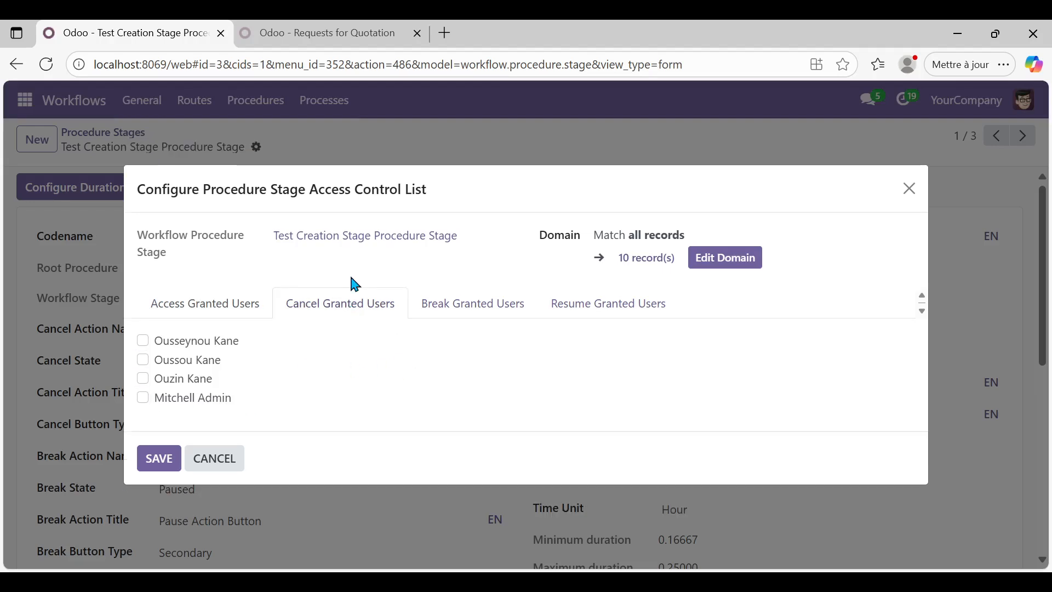
click(143, 341)
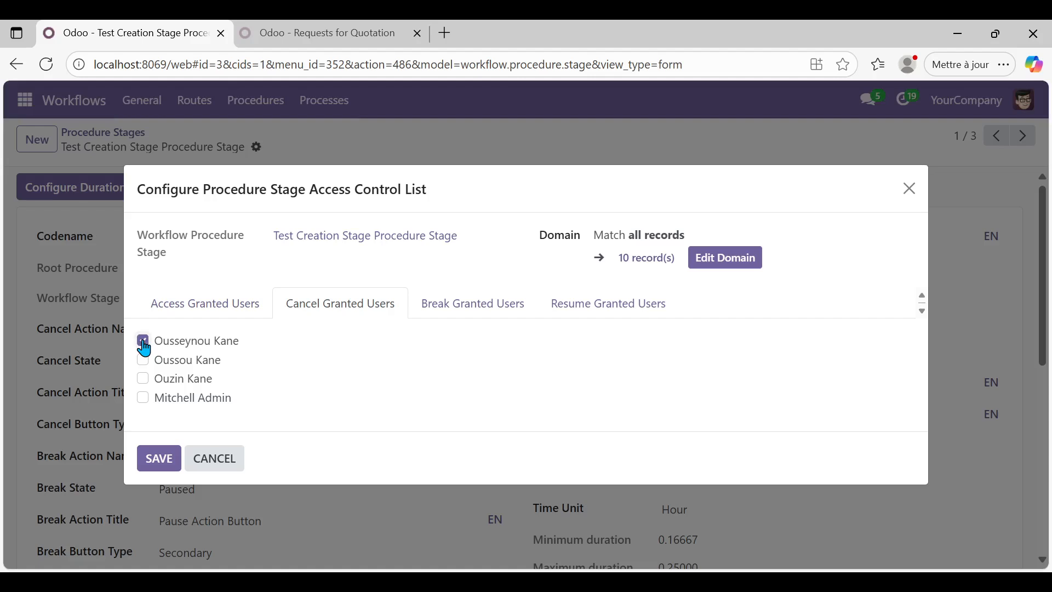
click(143, 398)
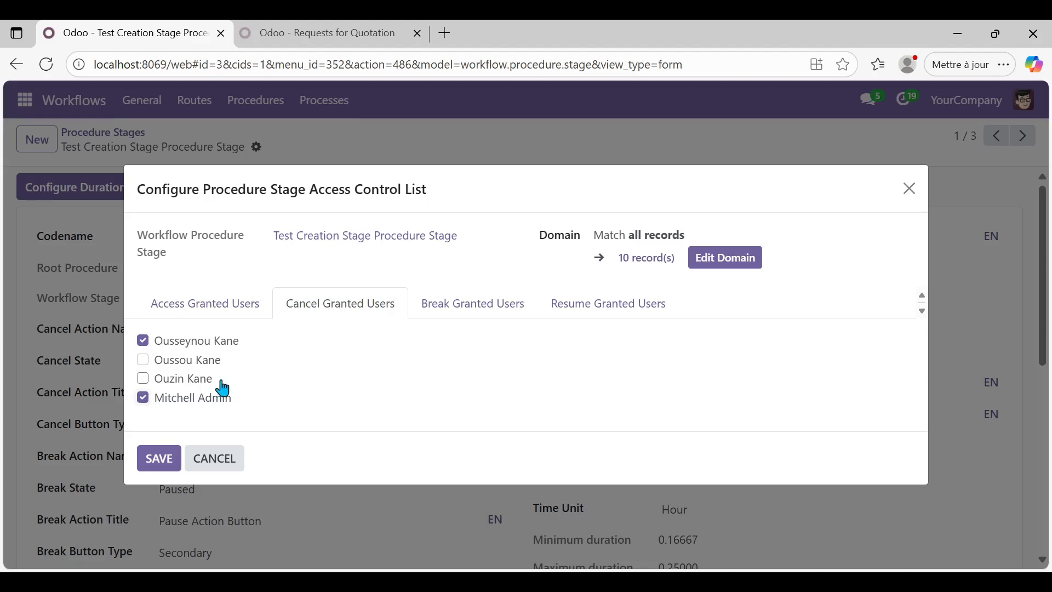
click(470, 309)
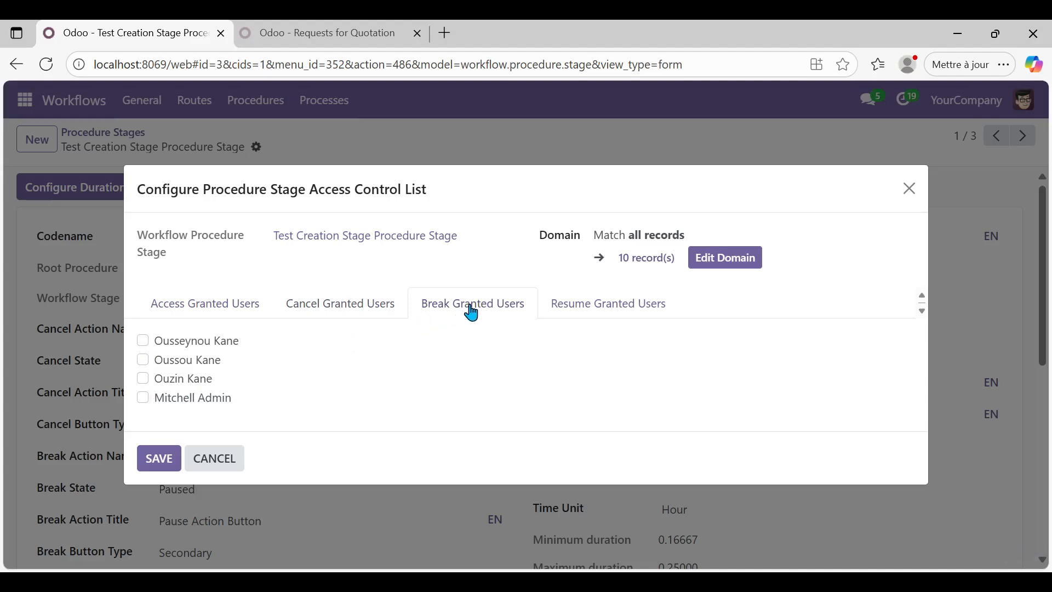
click(143, 360)
click(143, 398)
Grant resume rights to the third user and the administrator, save, and show the stage's Access Control List
click(596, 308)
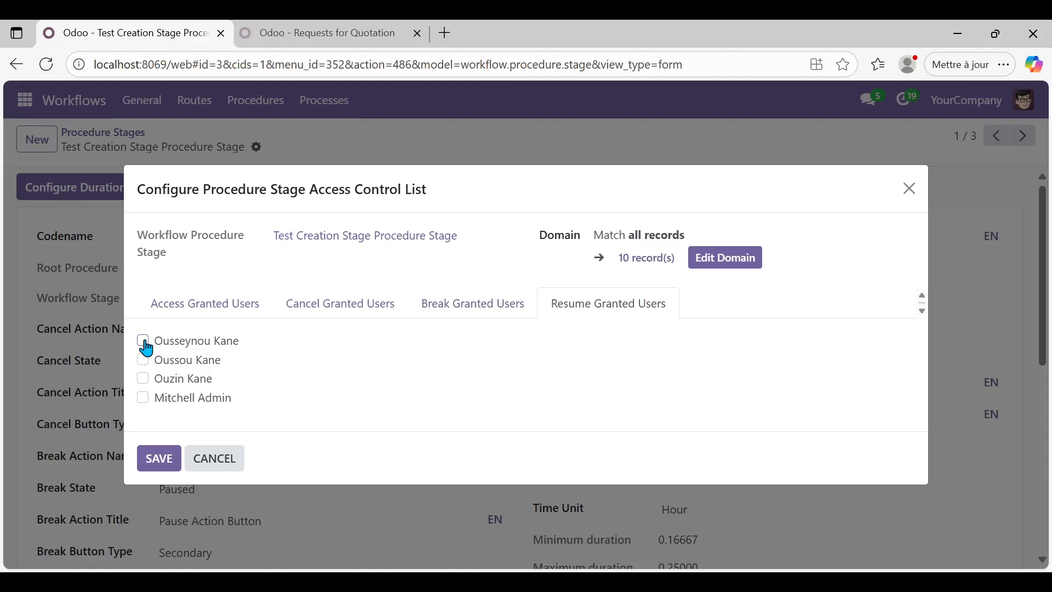
click(143, 378)
click(143, 398)
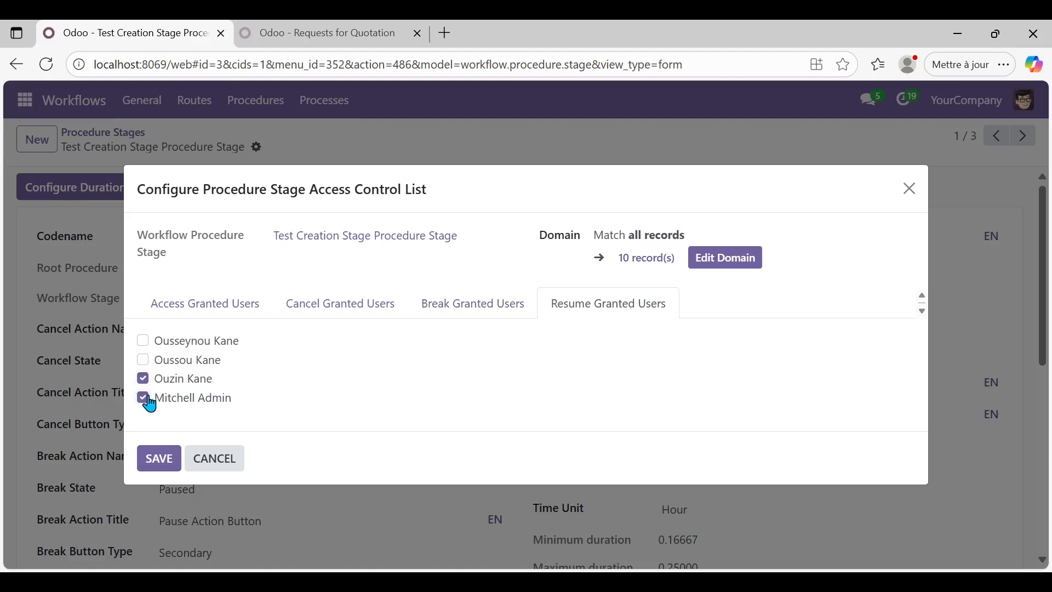
click(160, 460)
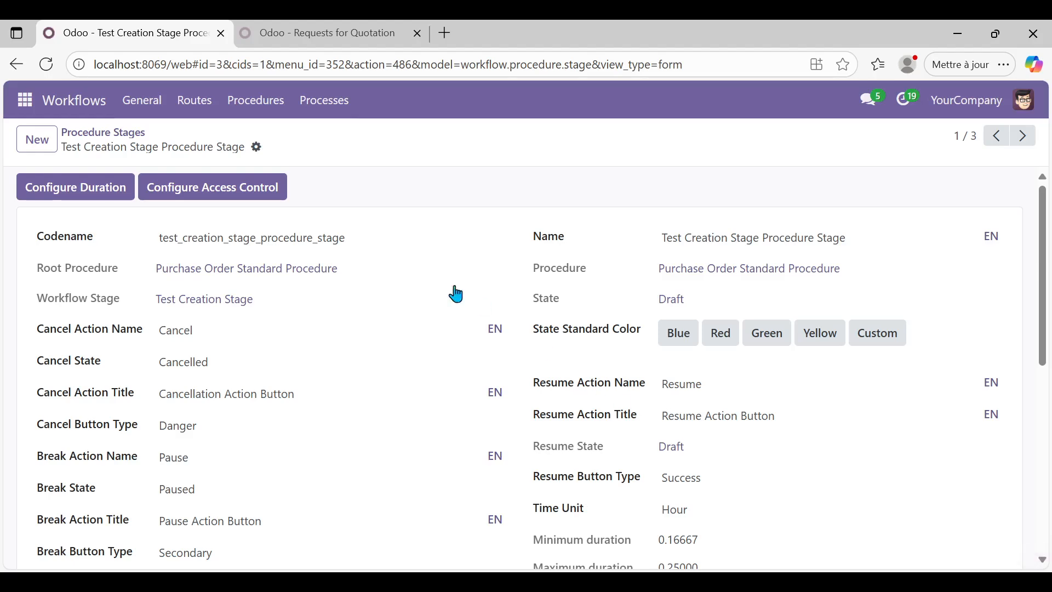
drag(1043, 256, 1044, 431)
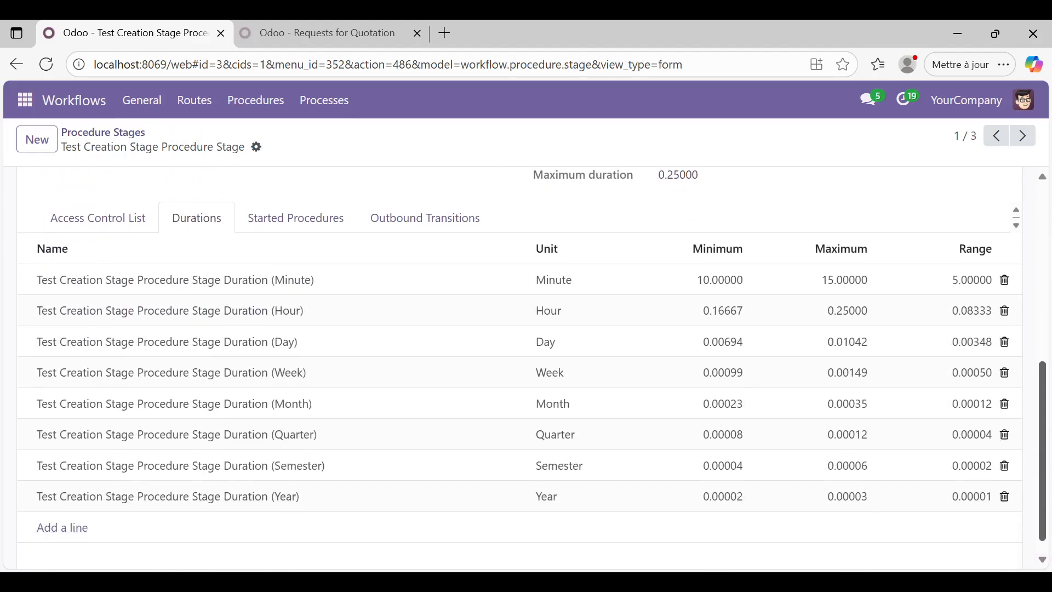
click(113, 218)
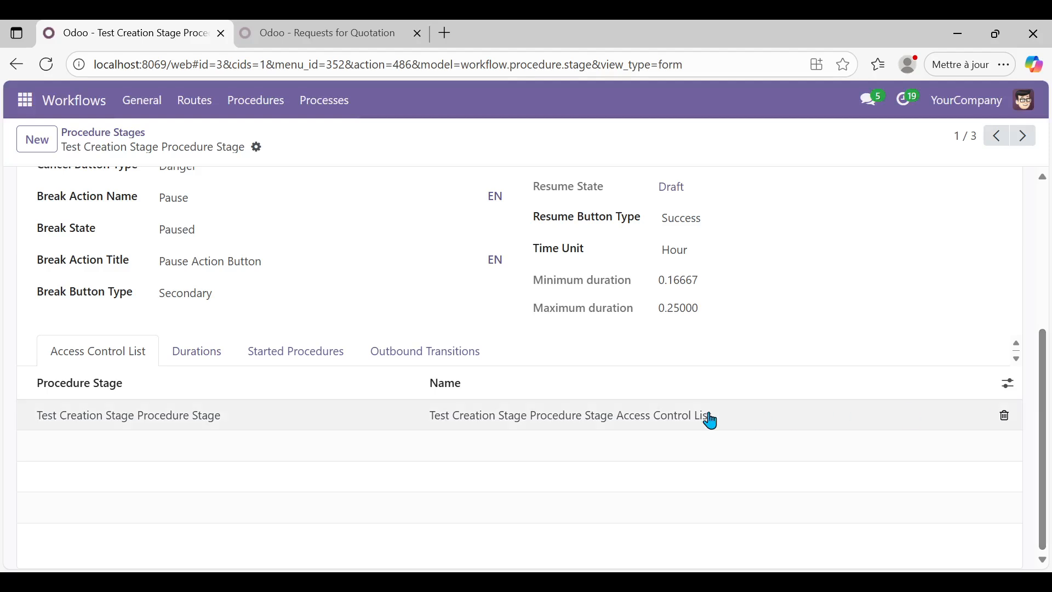
Review the access granted users, access granted roles and cancel granted users in the stage's access control record, and close it without changes
click(622, 419)
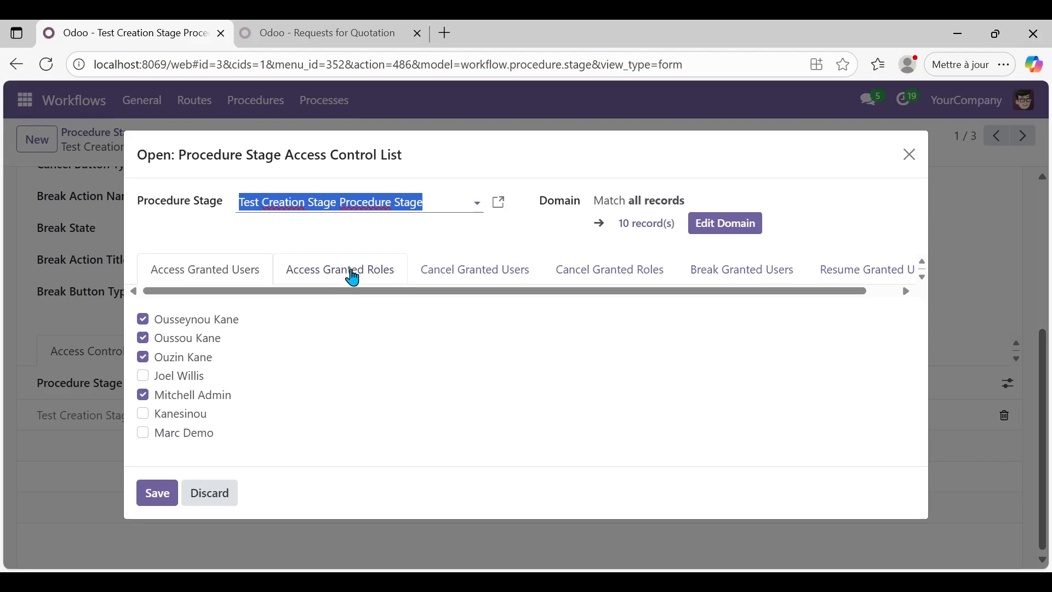
click(348, 275)
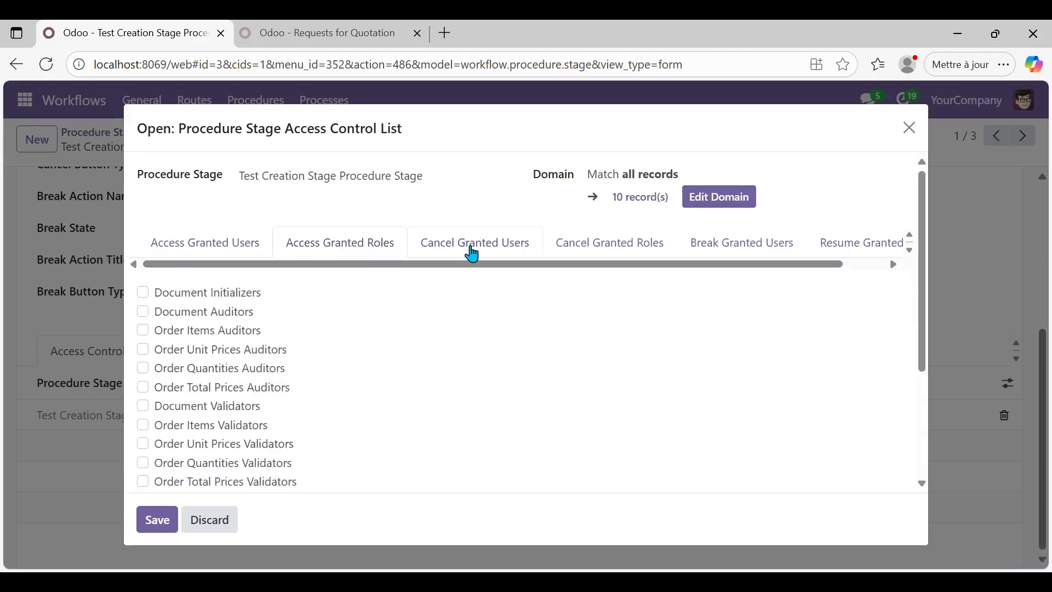
click(468, 250)
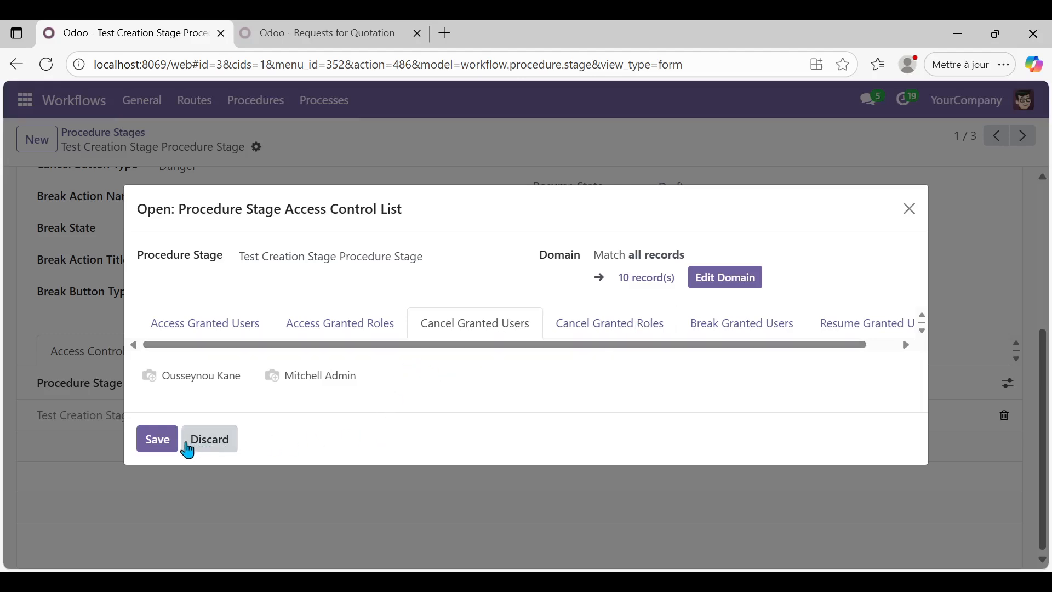
click(212, 440)
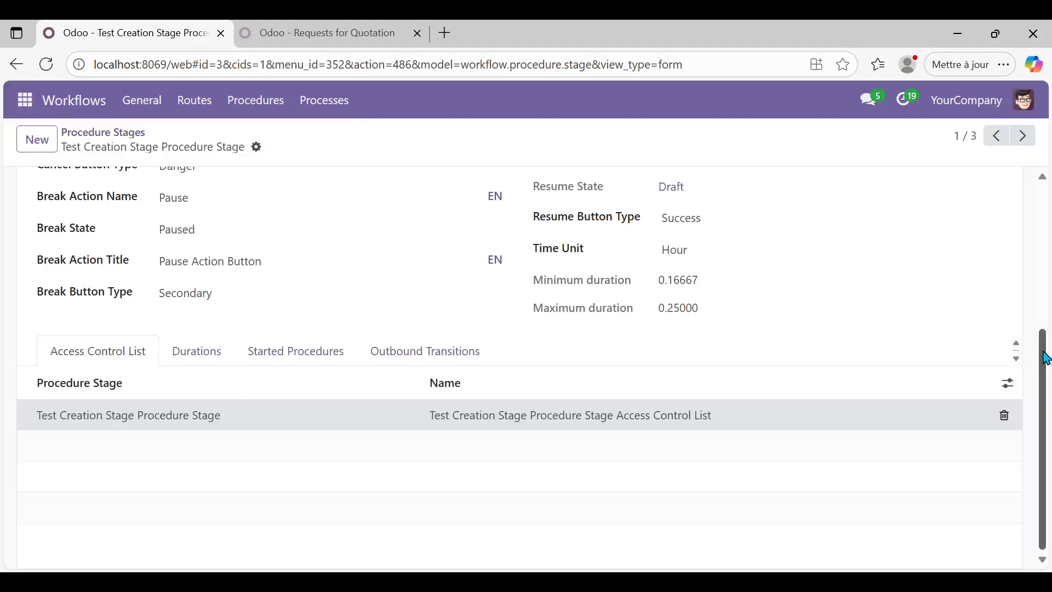
drag(1046, 363, 1040, 145)
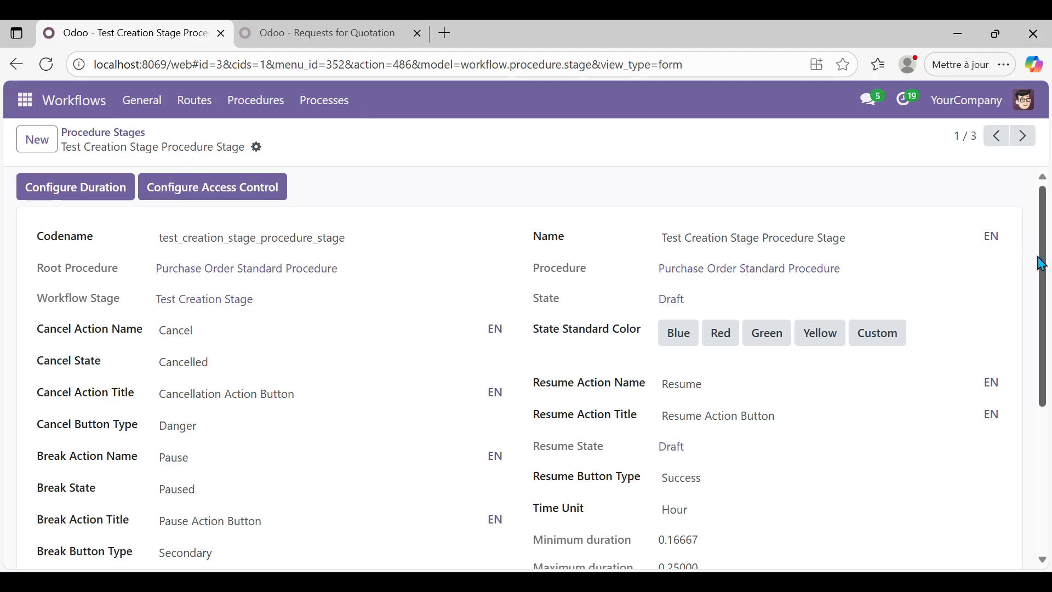
scroll(1044, 263, down, 5)
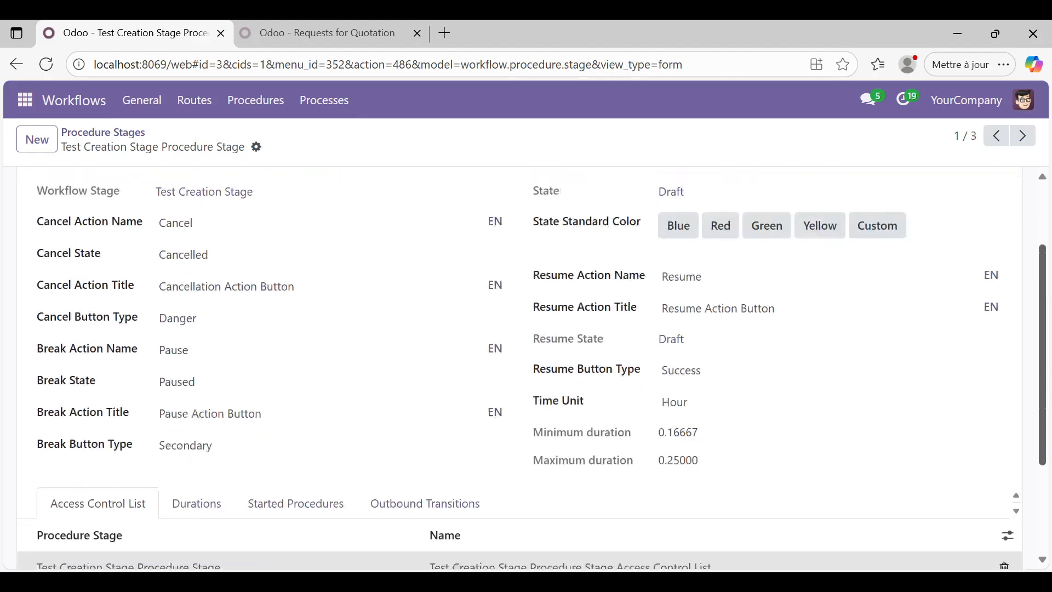
scroll(1027, 298, up, 4)
scroll(1014, 279, up, 1)
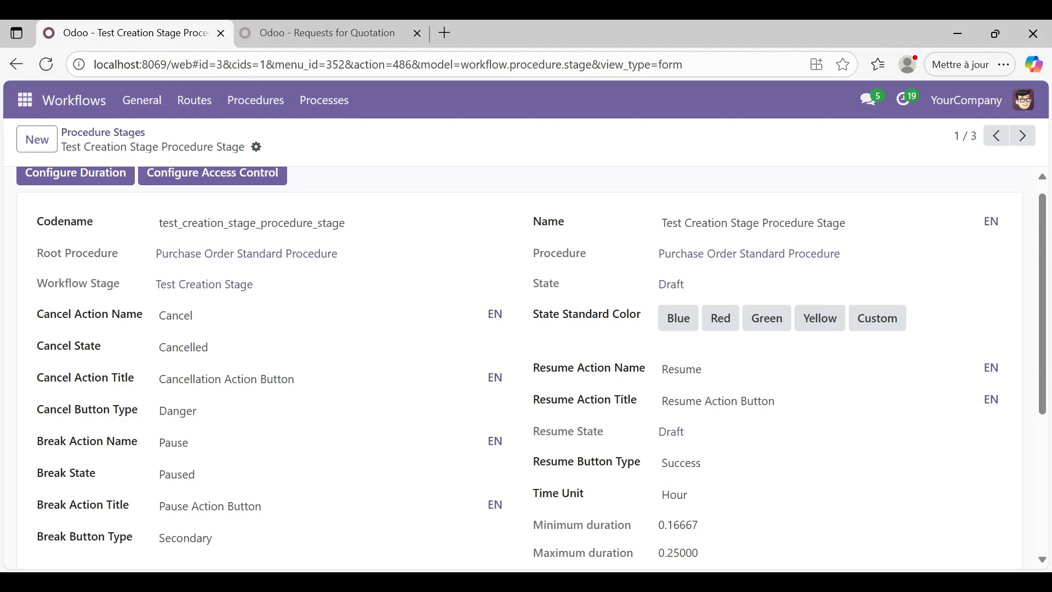
scroll(1047, 236, up, 1)
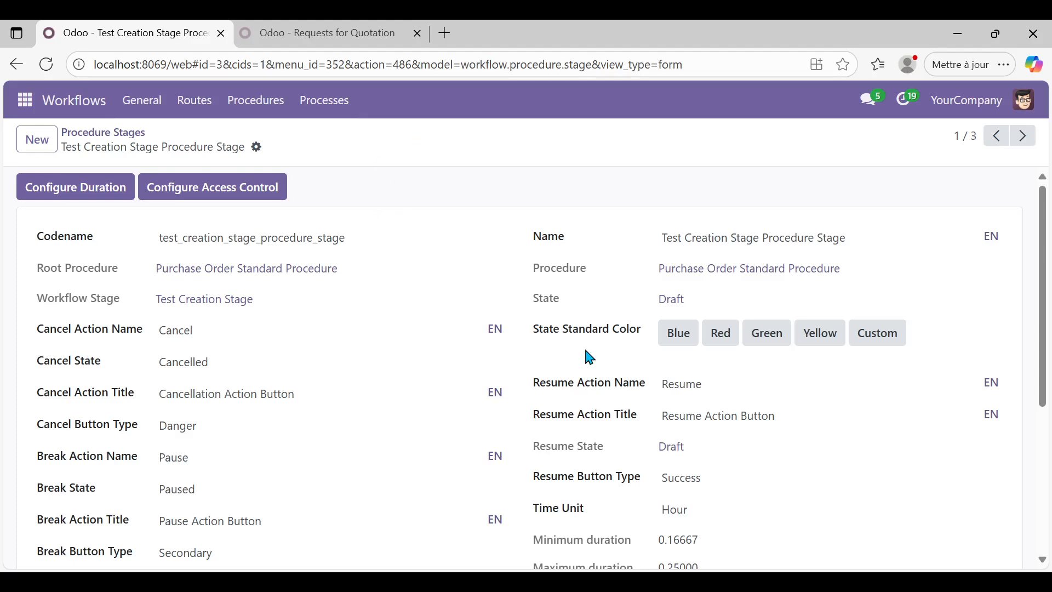
click(665, 583)
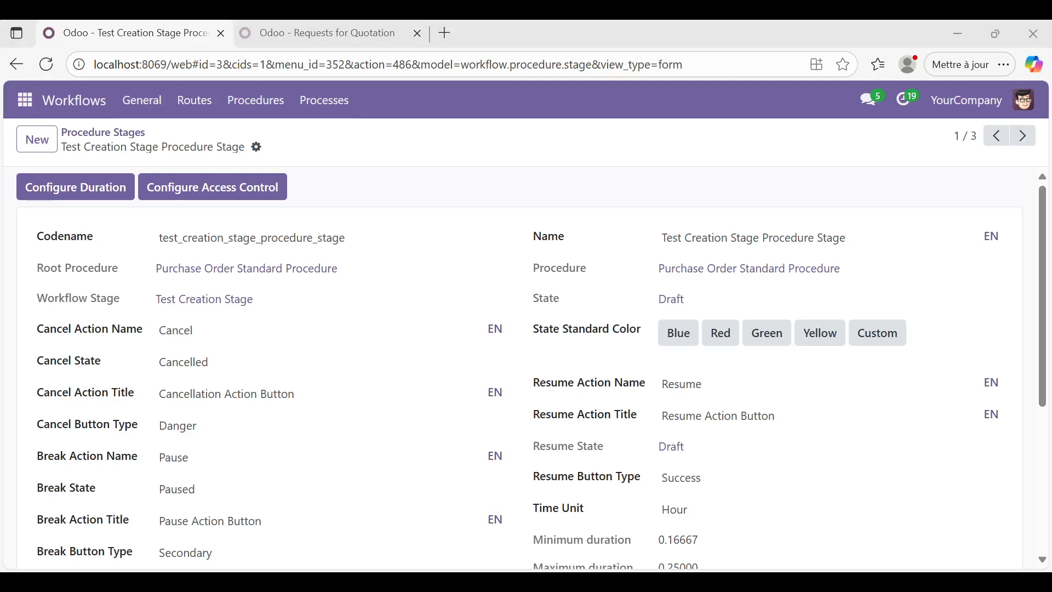